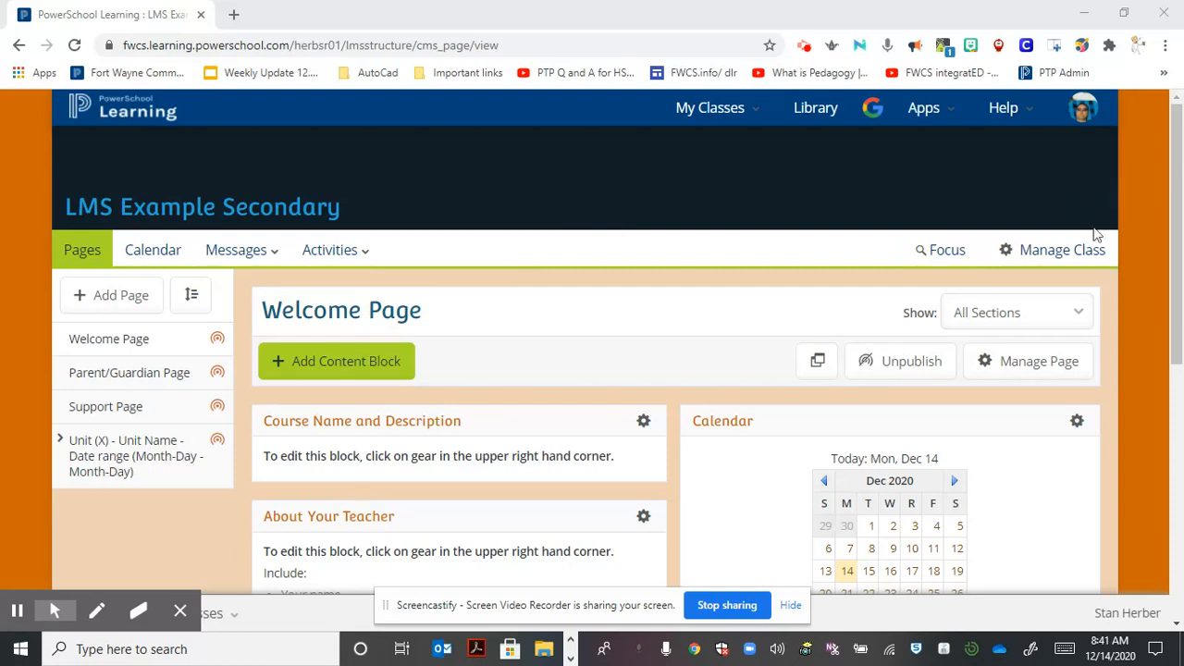
- Start saving the class as a new class with all page content and items included, using the existing Google Drive files
left_click(1048, 266)
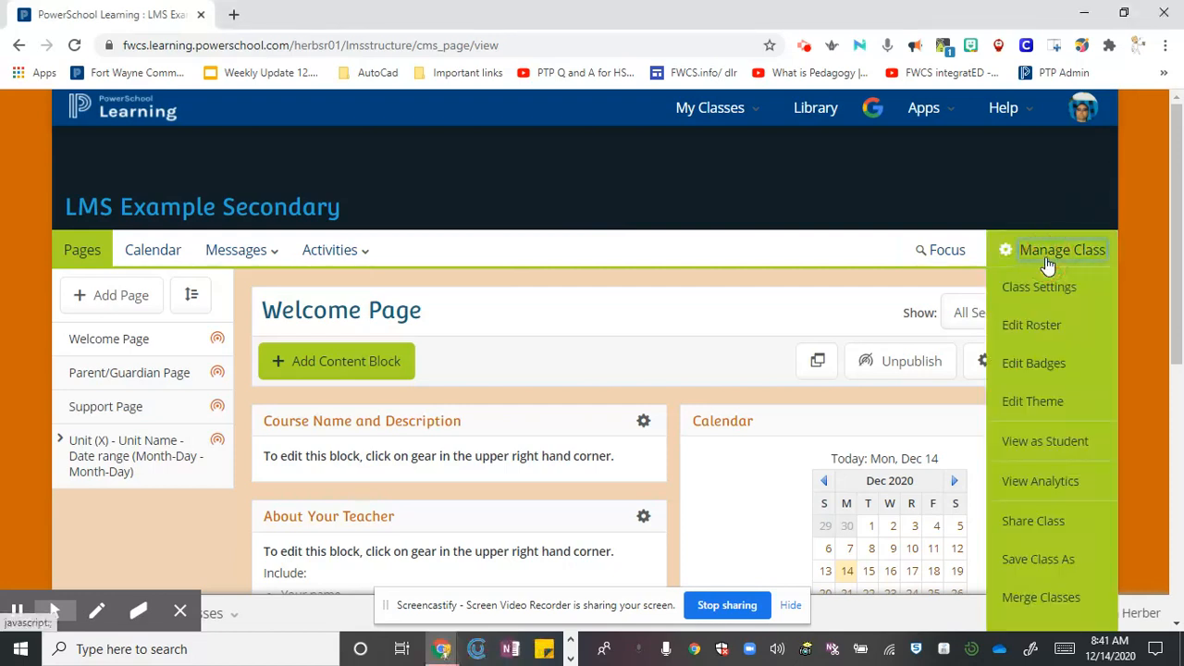
left_click(1040, 561)
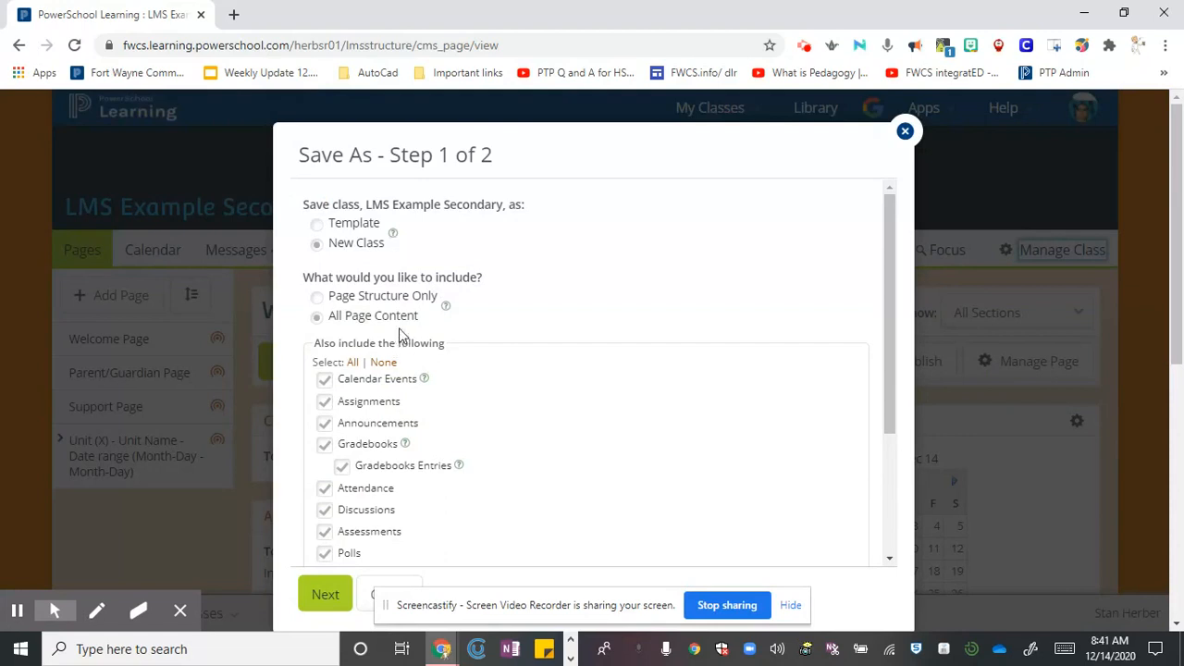
scroll(785, 372, "down", 2)
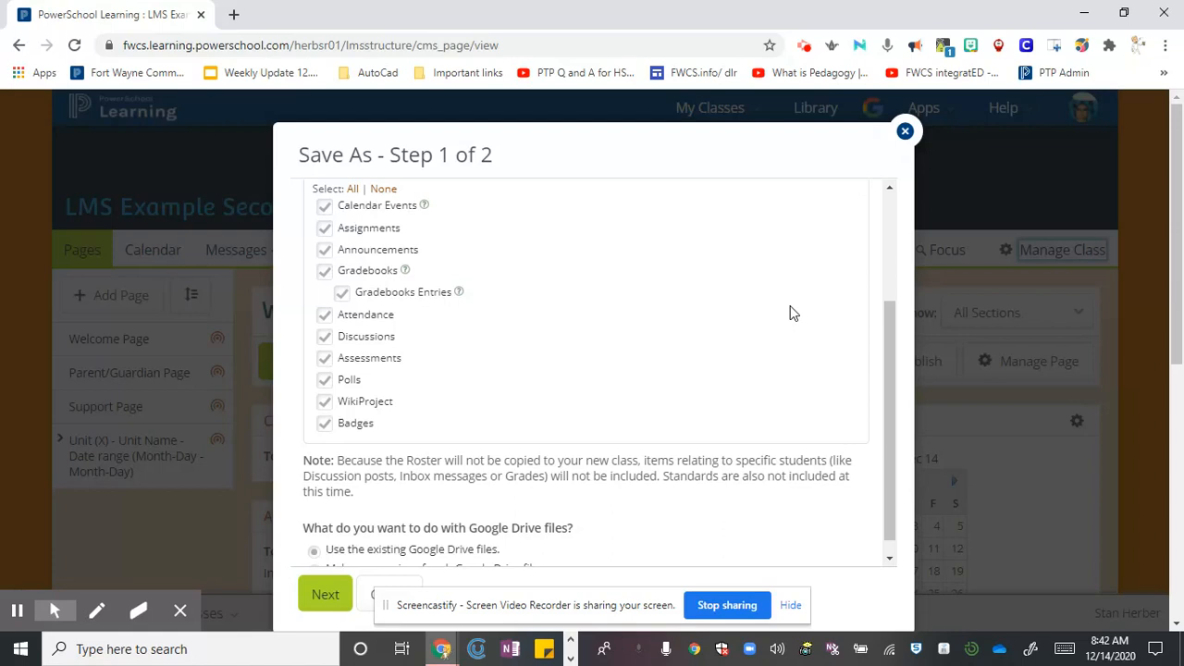
scroll(857, 315, "down", 1)
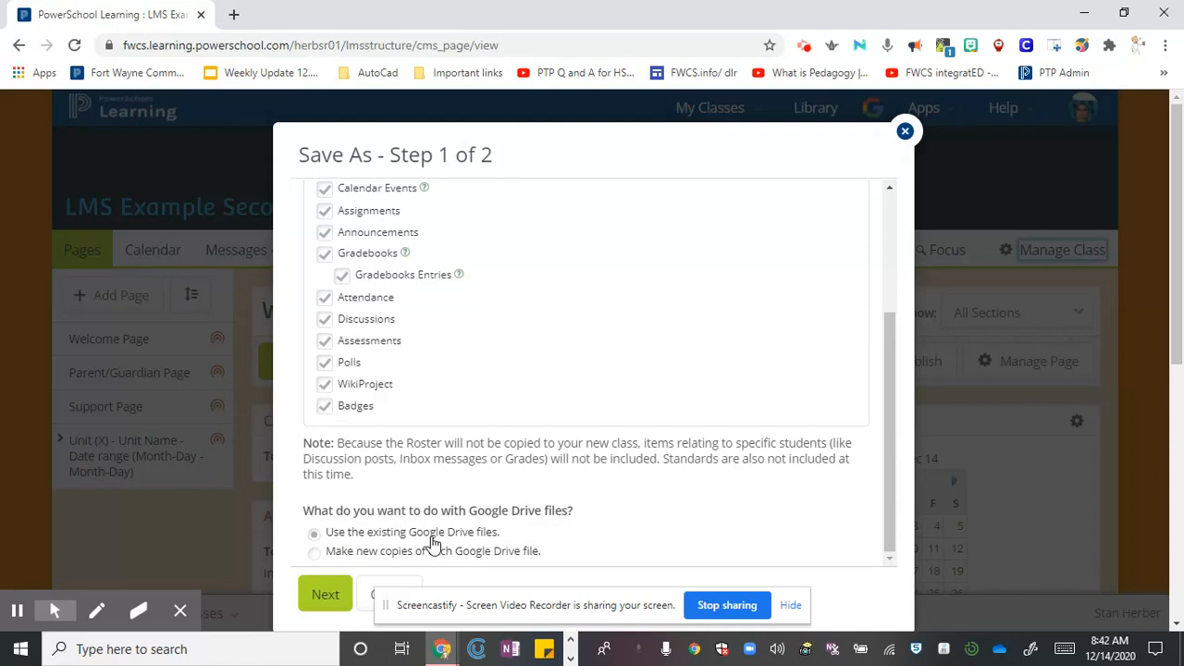
left_click(325, 596)
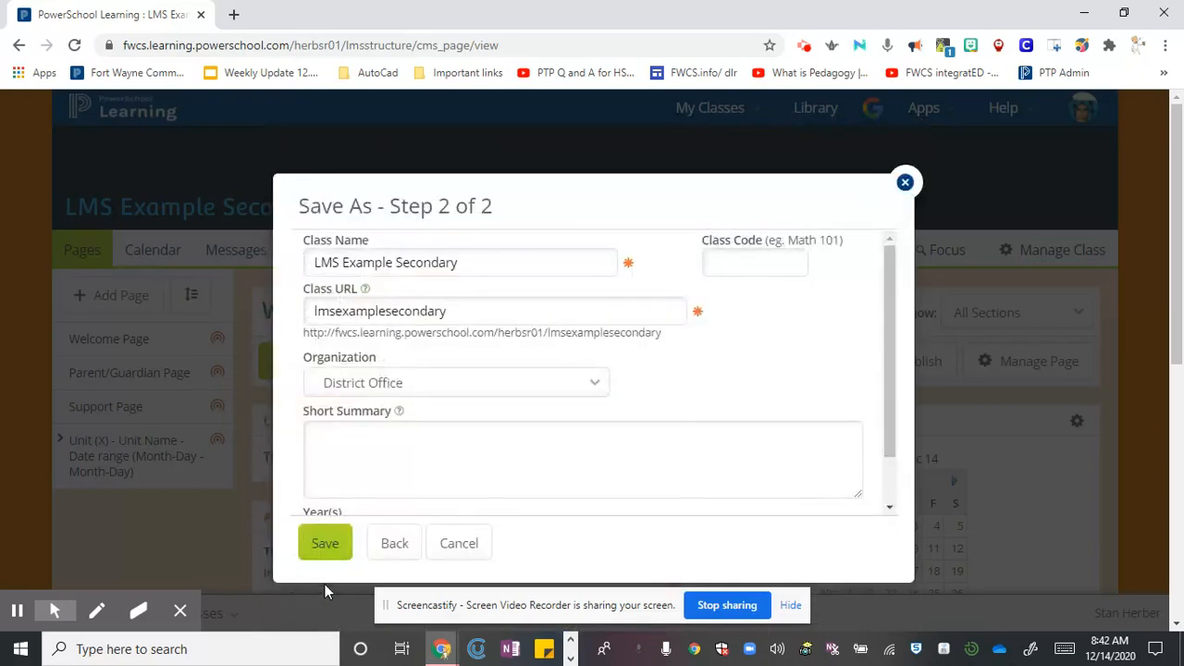
- Name the new class "LMS Example Secondary Semester 2", keep the year 2020, and save it
left_click(461, 263)
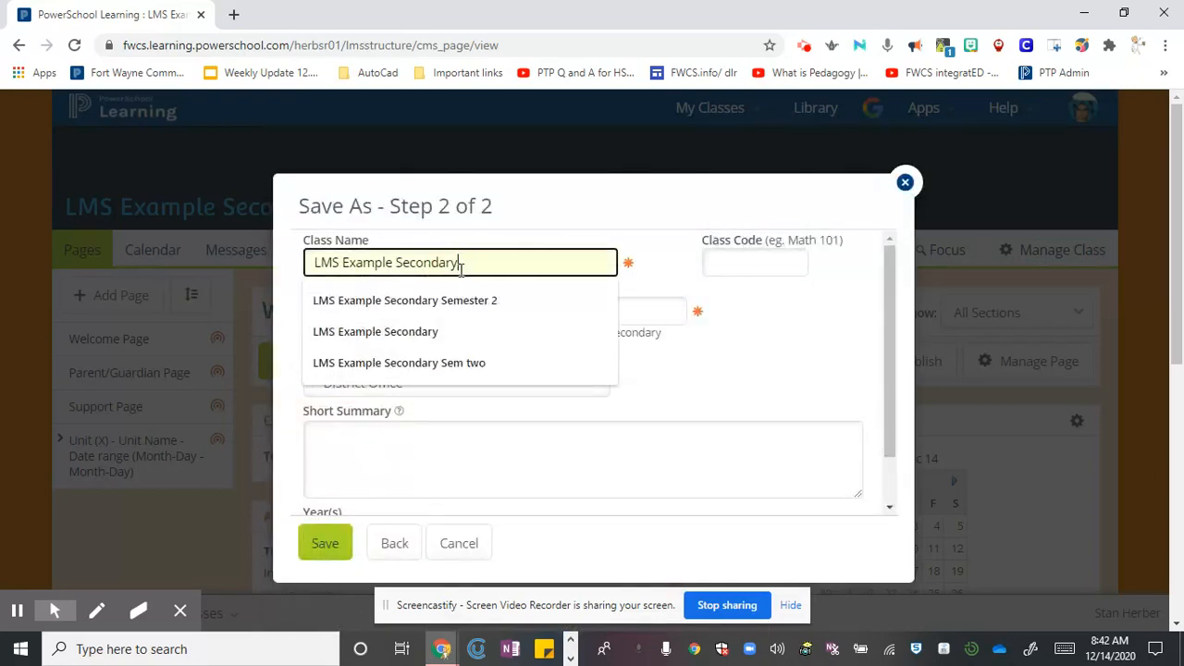
left_click(466, 302)
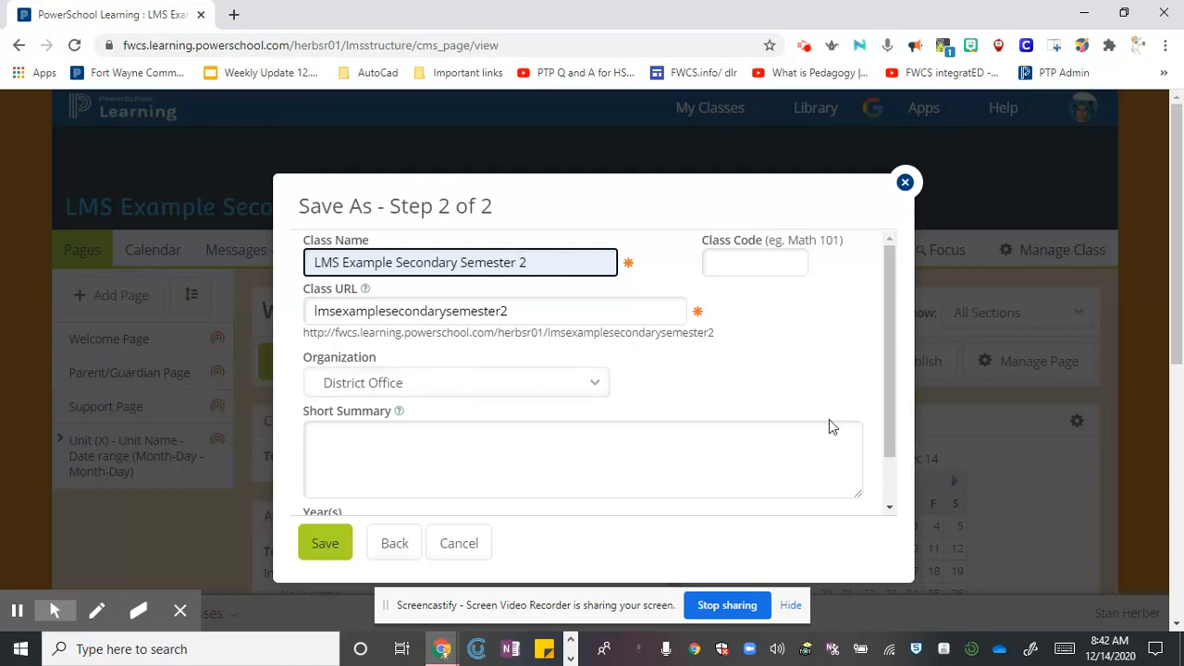
scroll(827, 421, "down", 1)
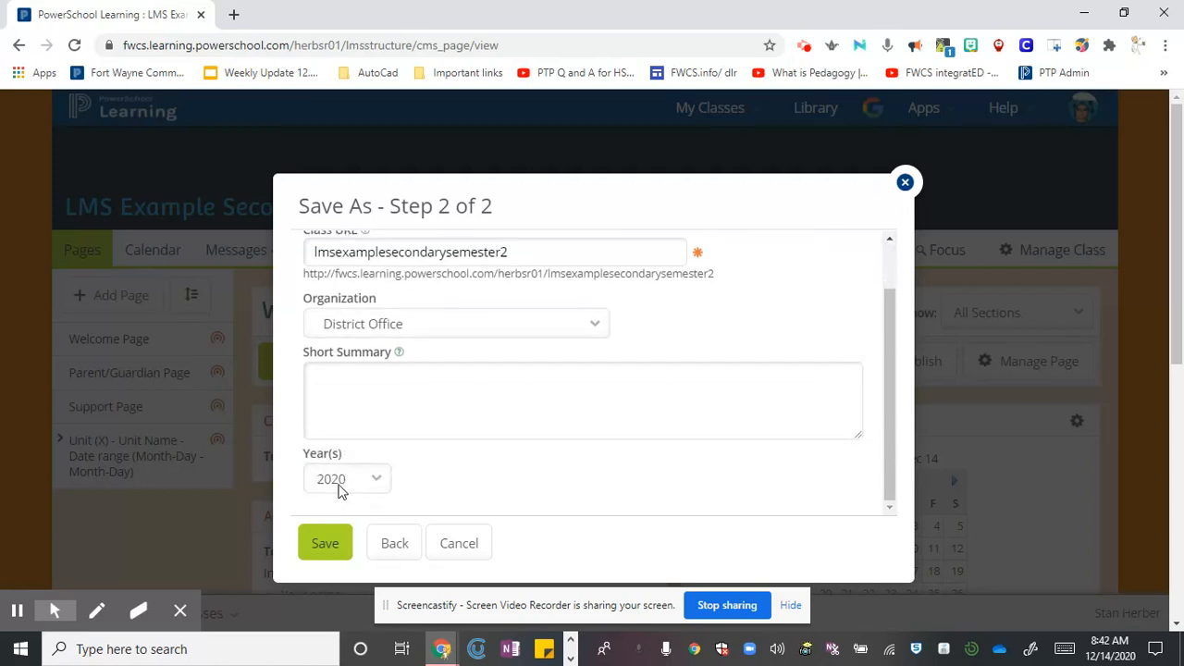
left_click(326, 545)
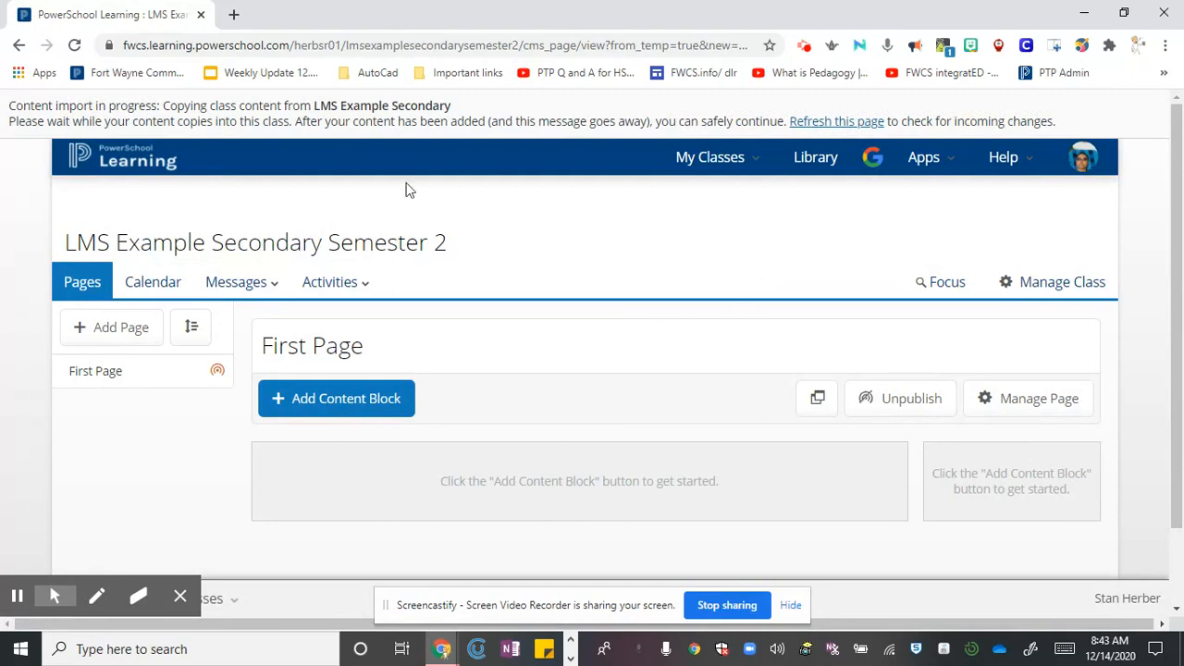
- Reload the new class's page to check for the copied content, confirming the reload
mouse_move(103, 553)
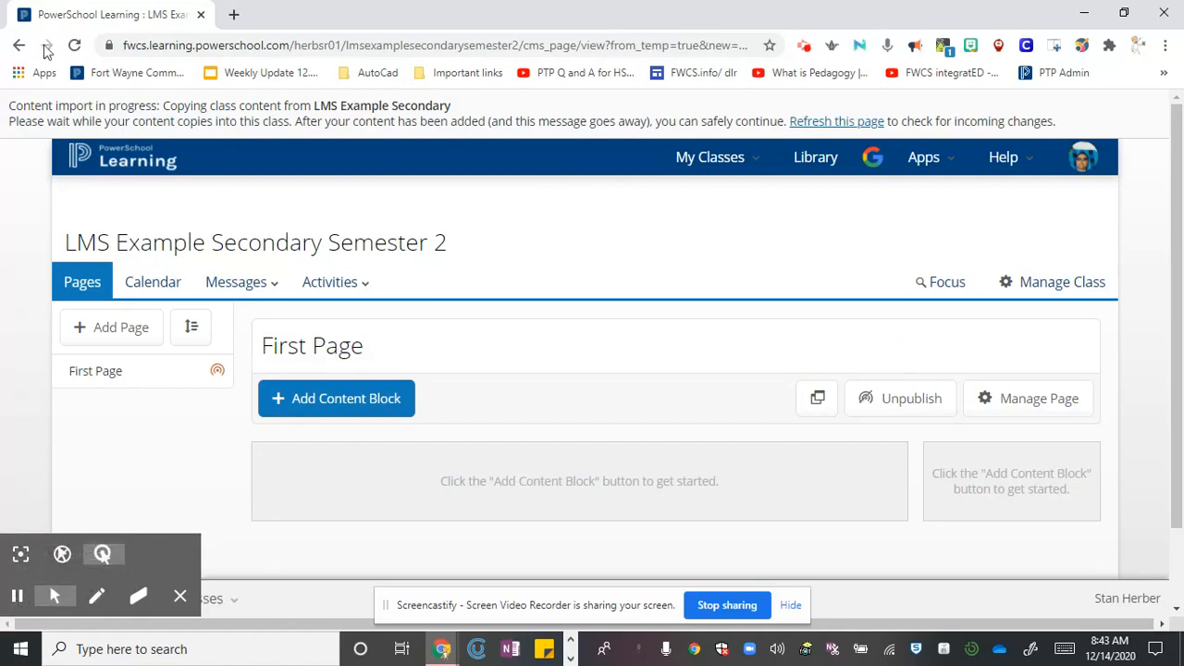
left_click(76, 46)
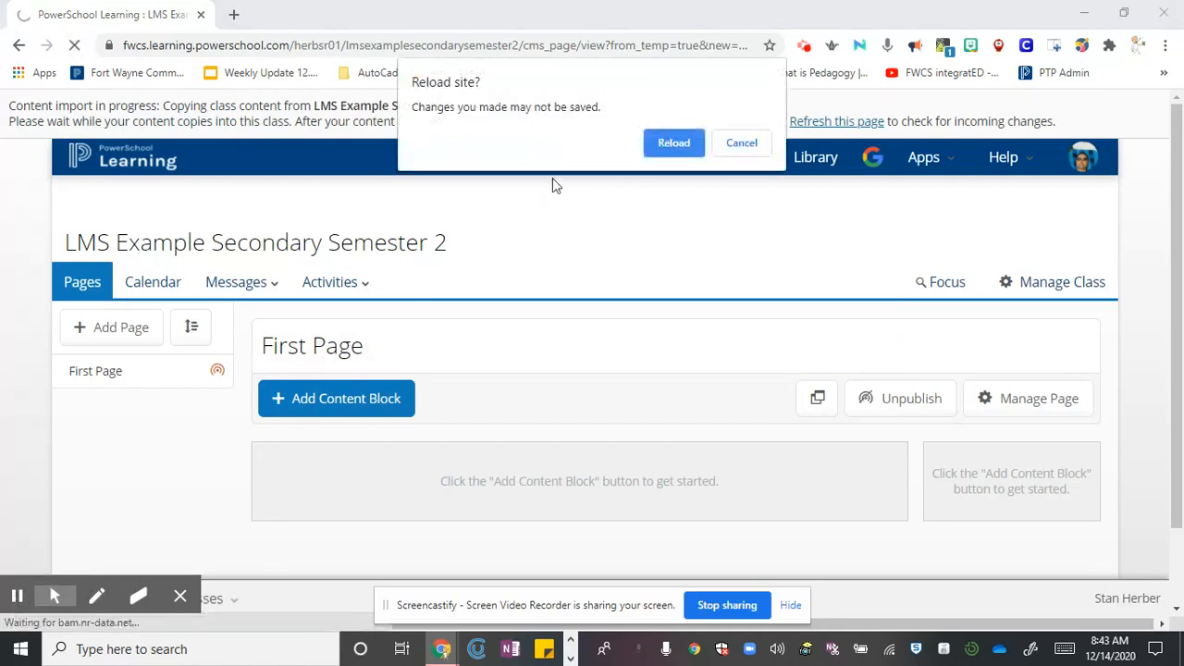
left_click(684, 148)
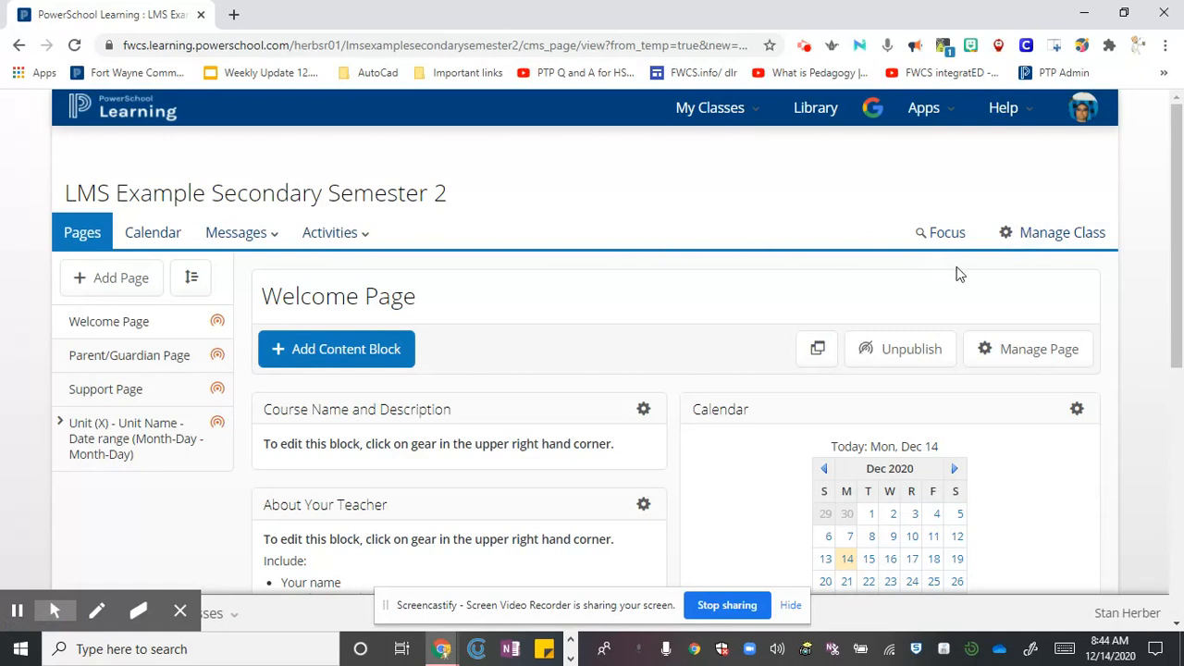
- Open the list of assignments in the Semester 2 class
left_click(364, 236)
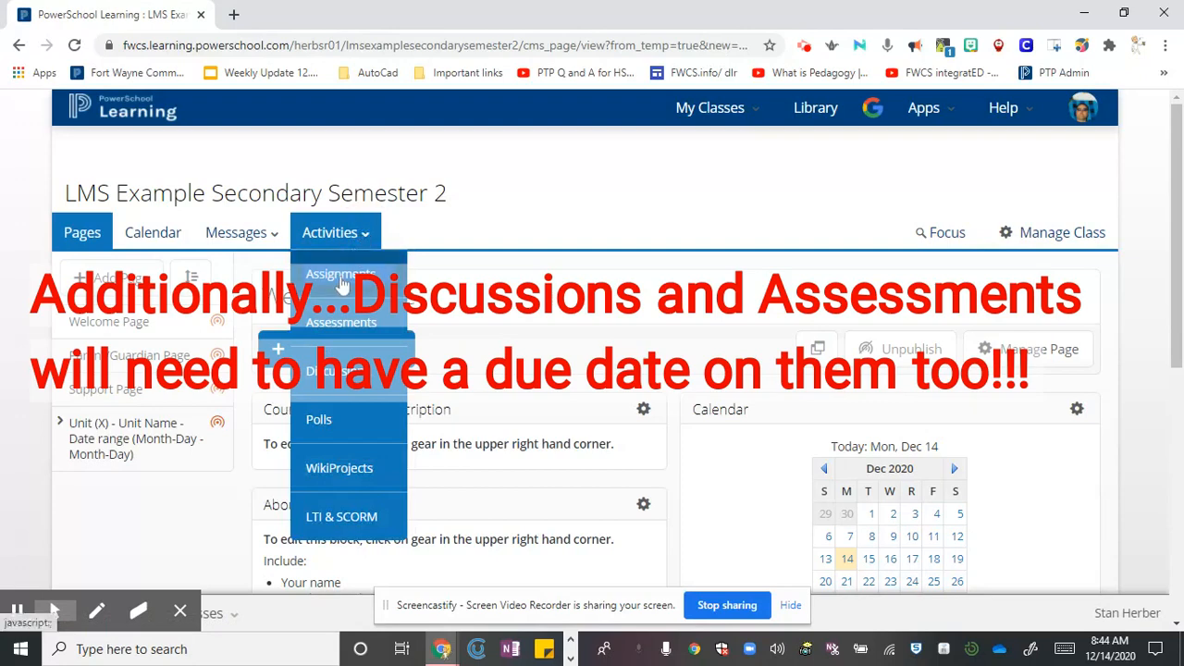
left_click(341, 280)
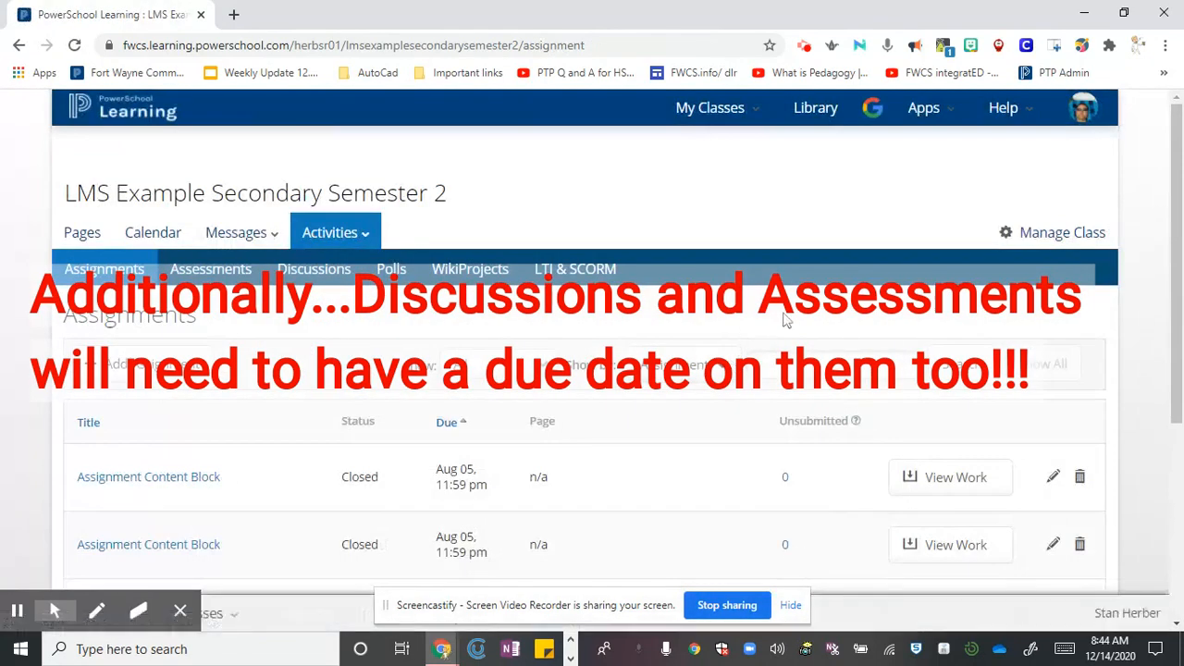
scroll(787, 319, "down", 2)
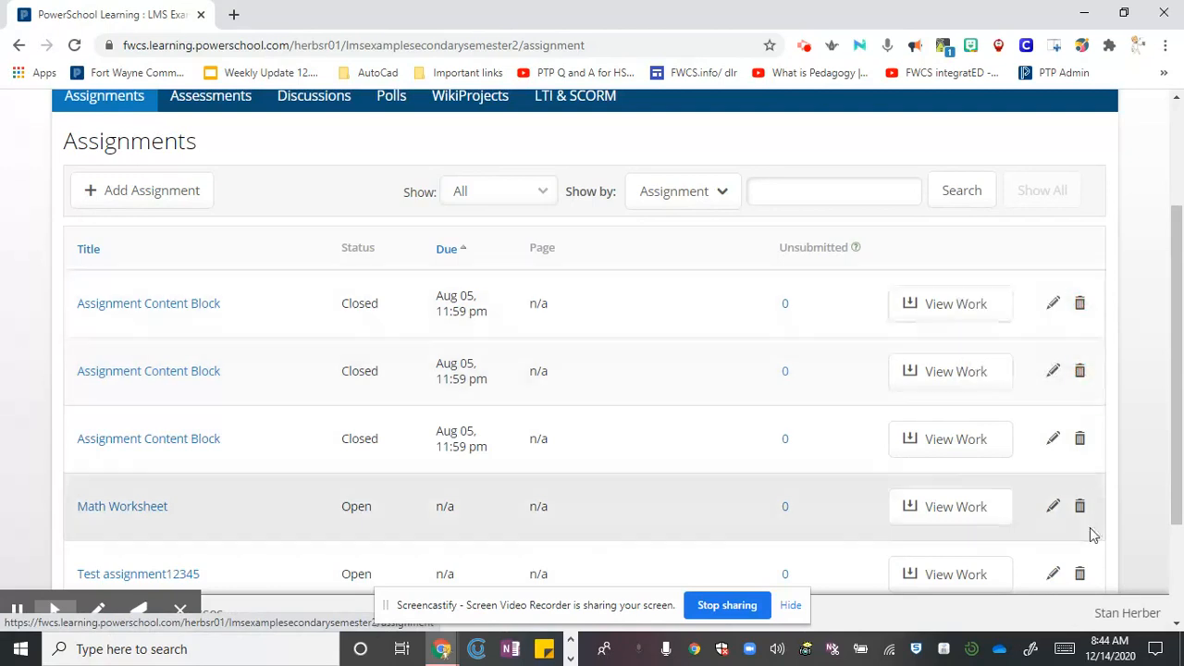
- Edit the first Assignment Content Block, switching its schedule to No Due Date and back to Due, and save it
left_click(1053, 306)
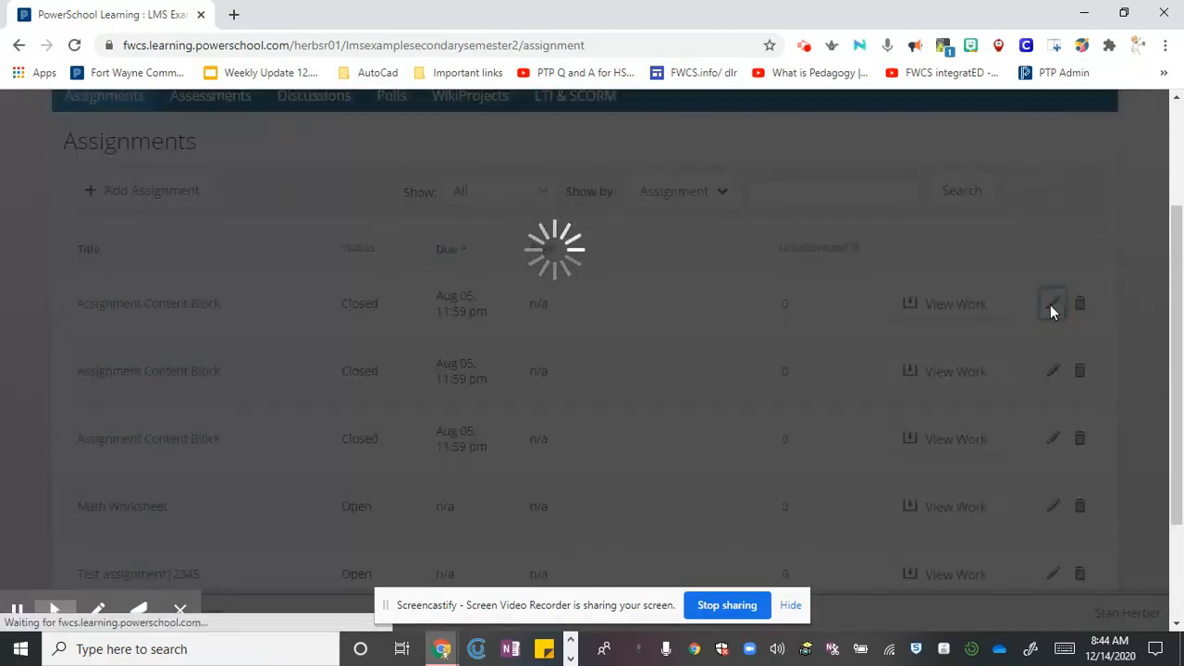
scroll(510, 319, "down", 5)
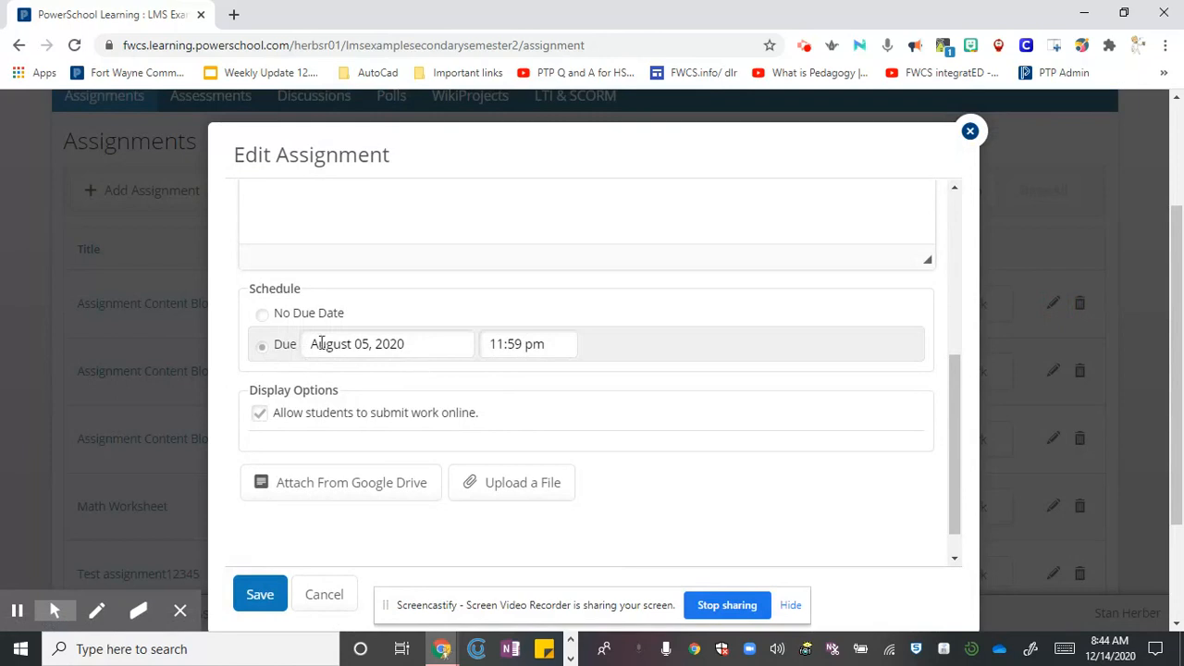
left_click(262, 314)
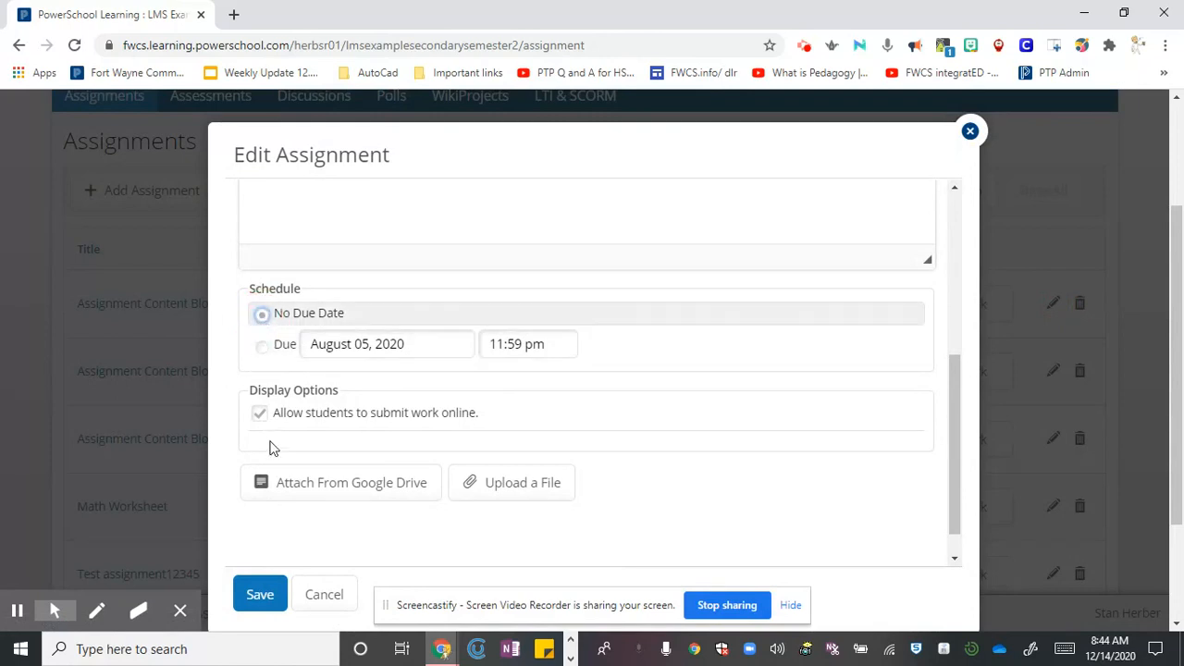
left_click(264, 349)
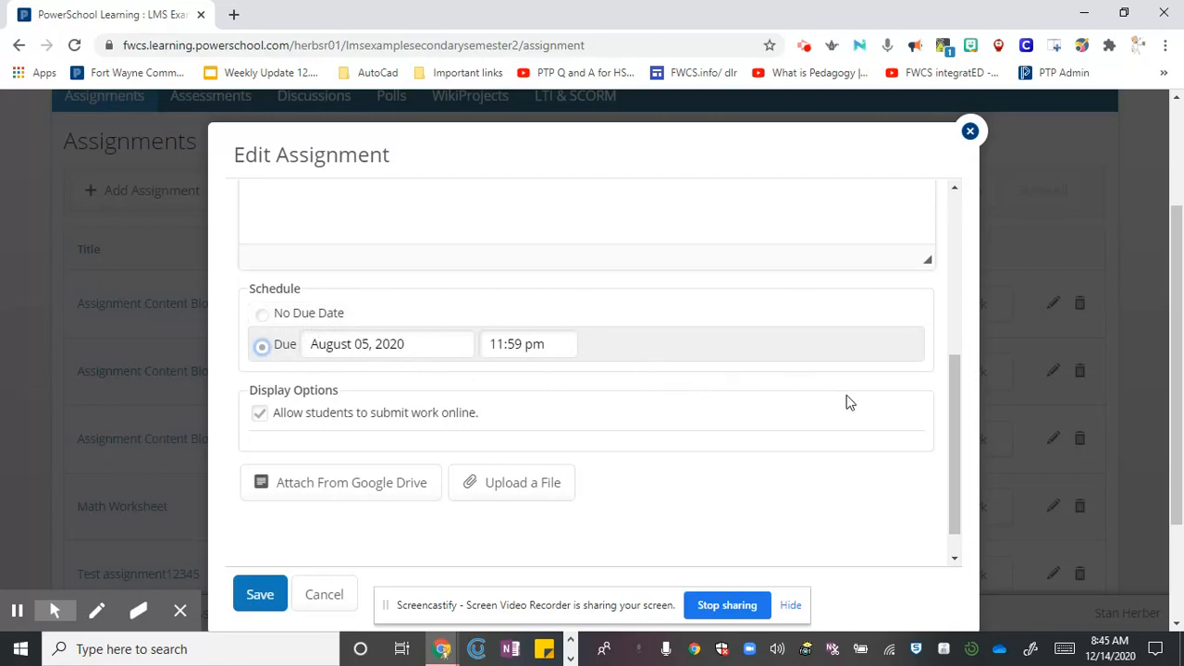
scroll(849, 404, "down", 1)
scroll(849, 403, "up", 2)
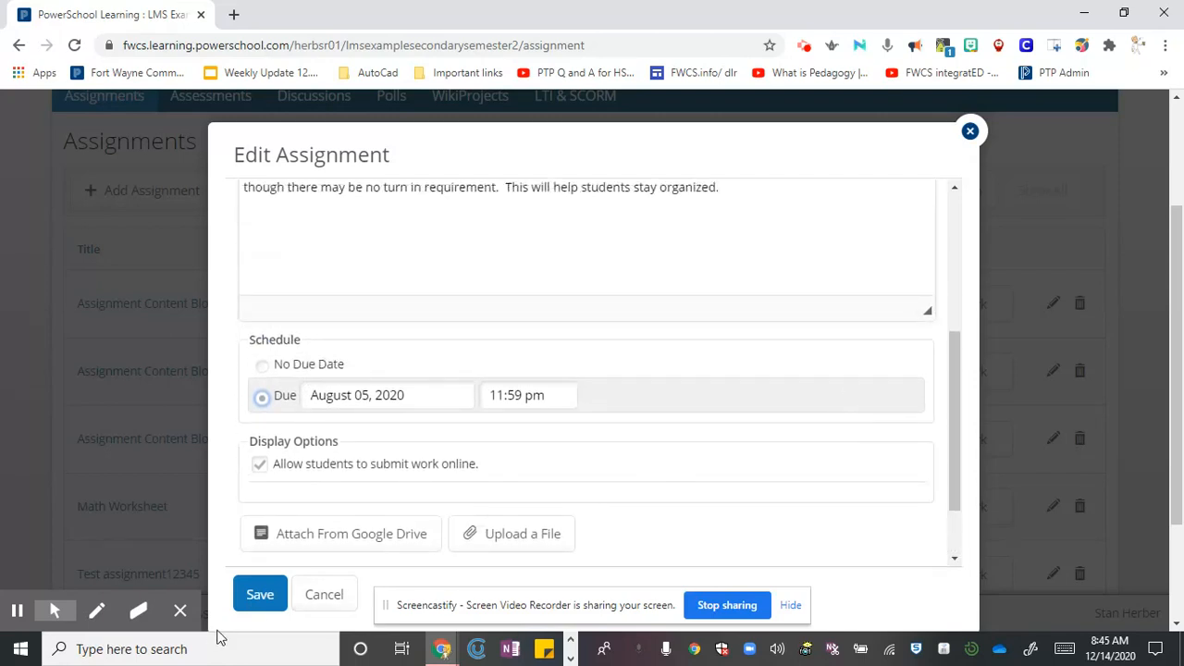
left_click(259, 594)
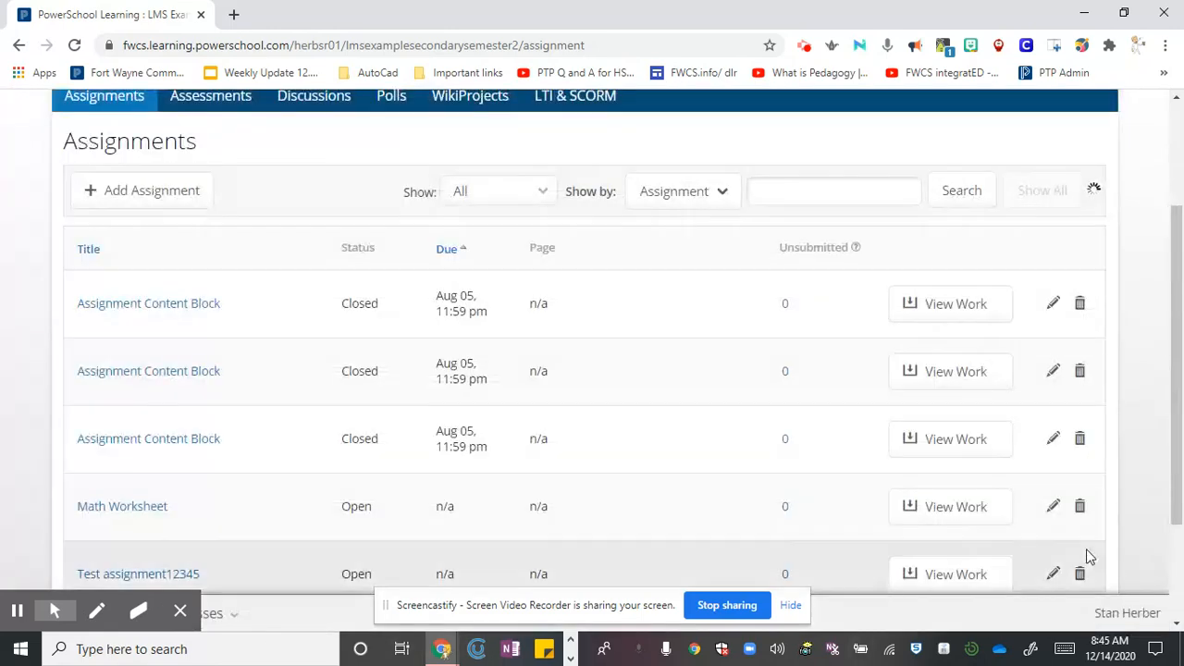
- Examine the schedule and display options of the second Assignment Content Block and close it without saving
left_click(1053, 371)
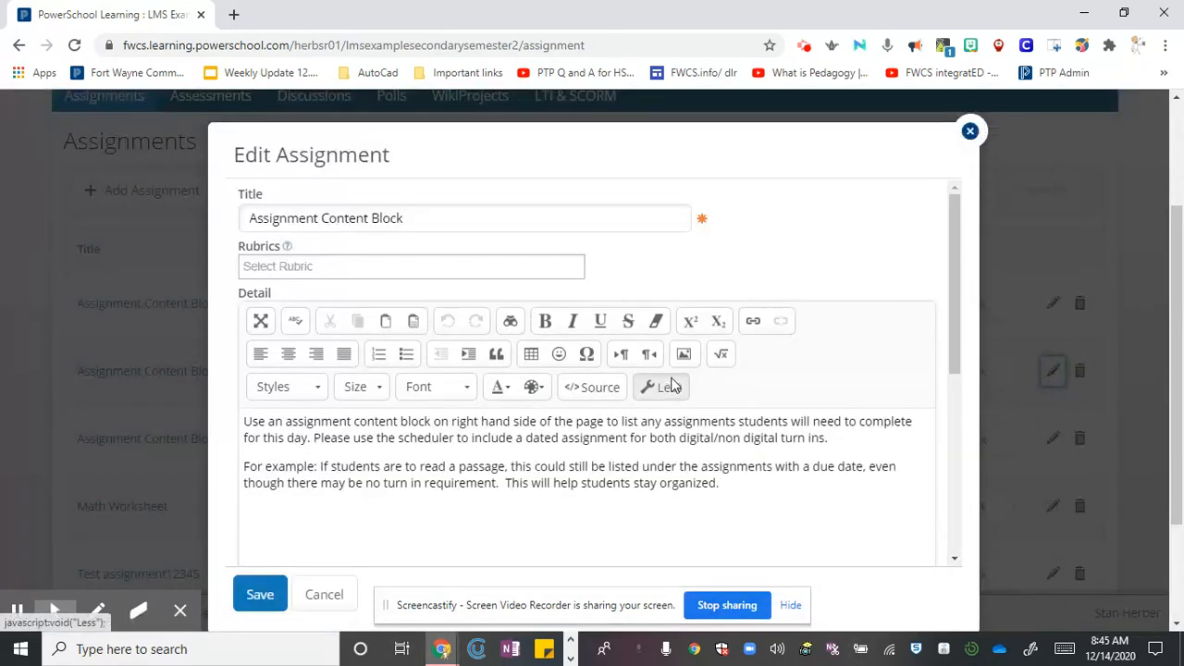
scroll(661, 386, "down", 5)
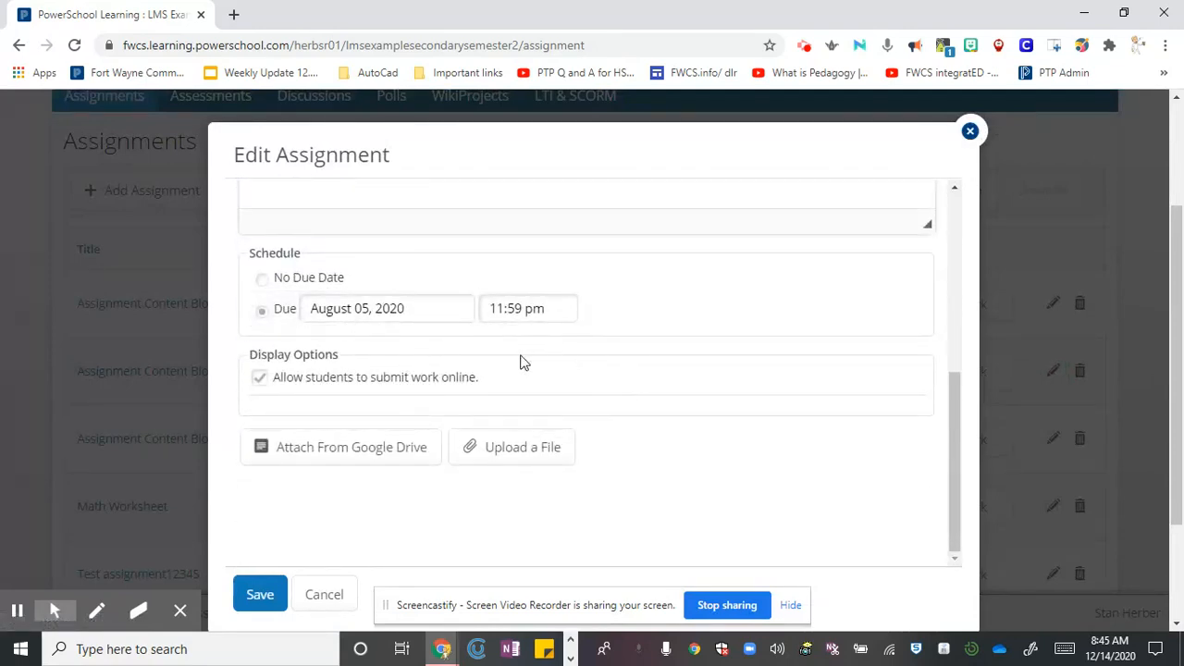
scroll(818, 376, "up", 2)
left_click(969, 131)
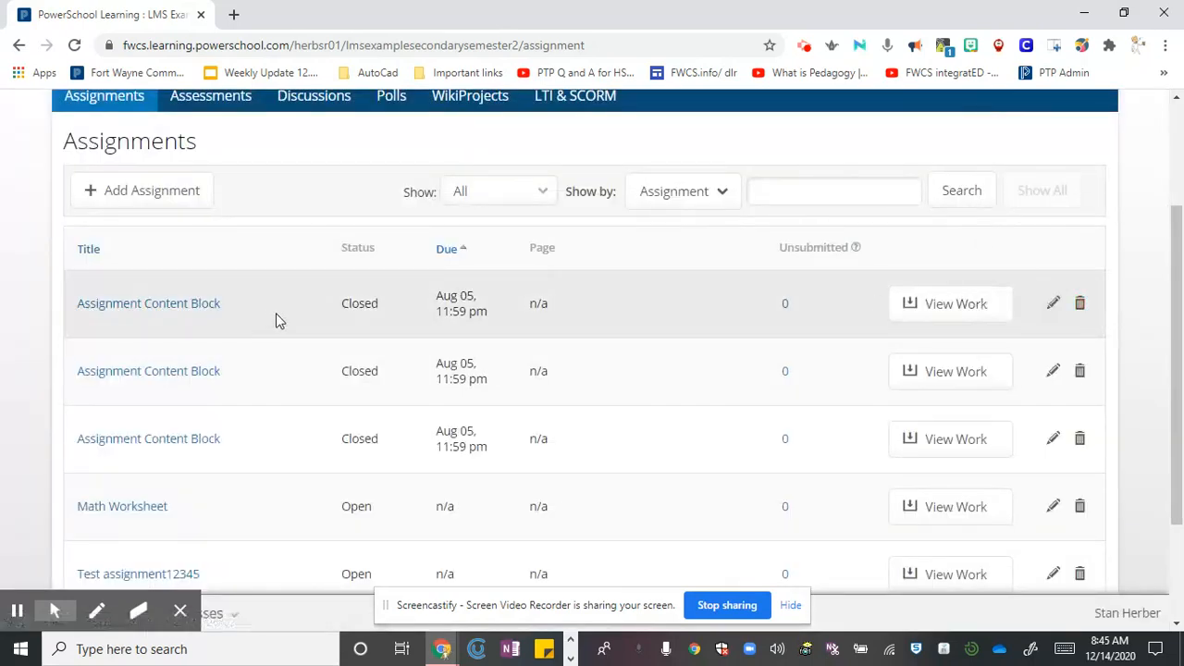
- Delete the first Assignment Content Block in the list, confirming removal of its attachments and associated student work
left_click(1081, 311)
left_click(665, 271)
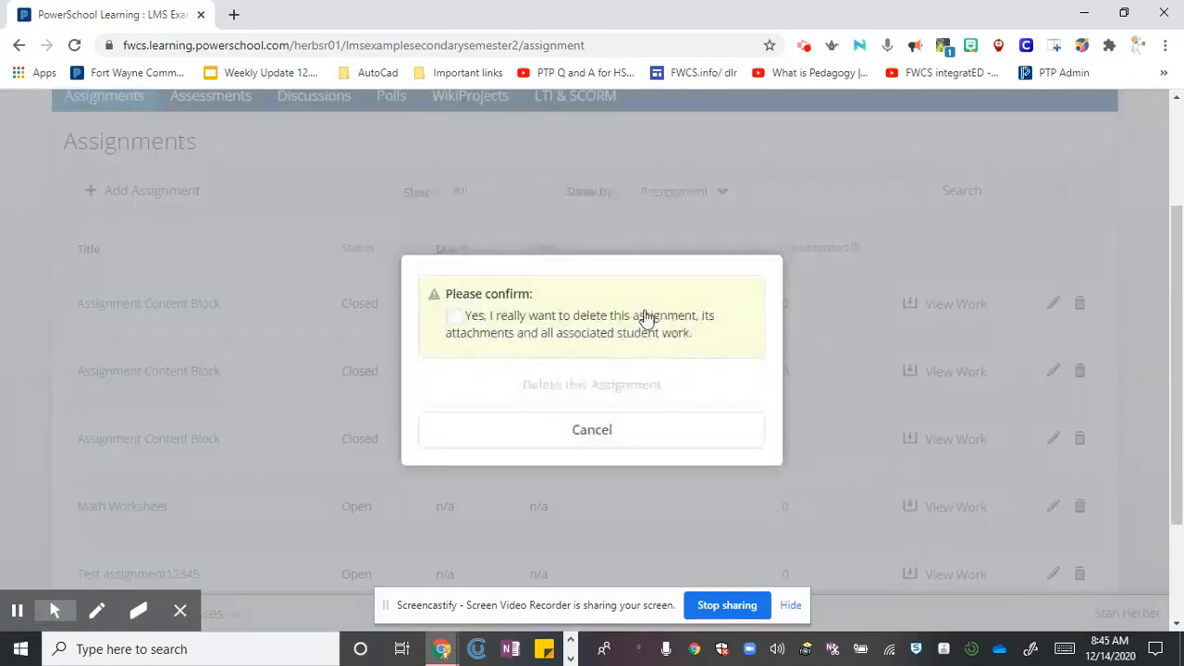
left_click(453, 317)
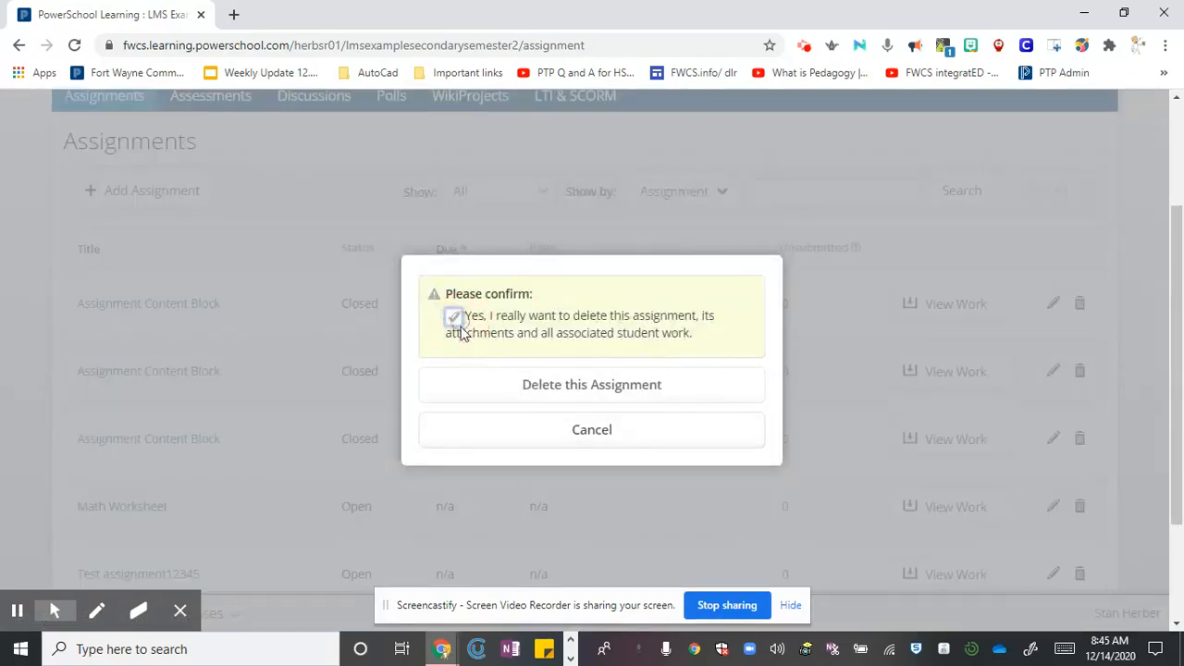
left_click(594, 387)
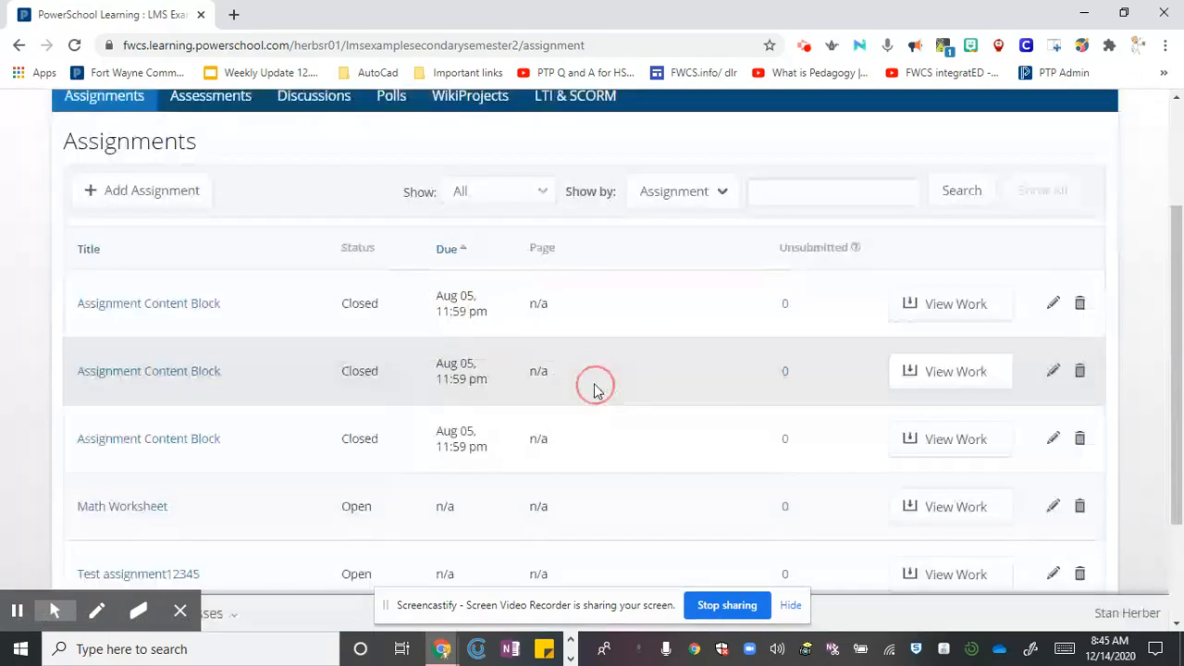
scroll(718, 370, "down", 1)
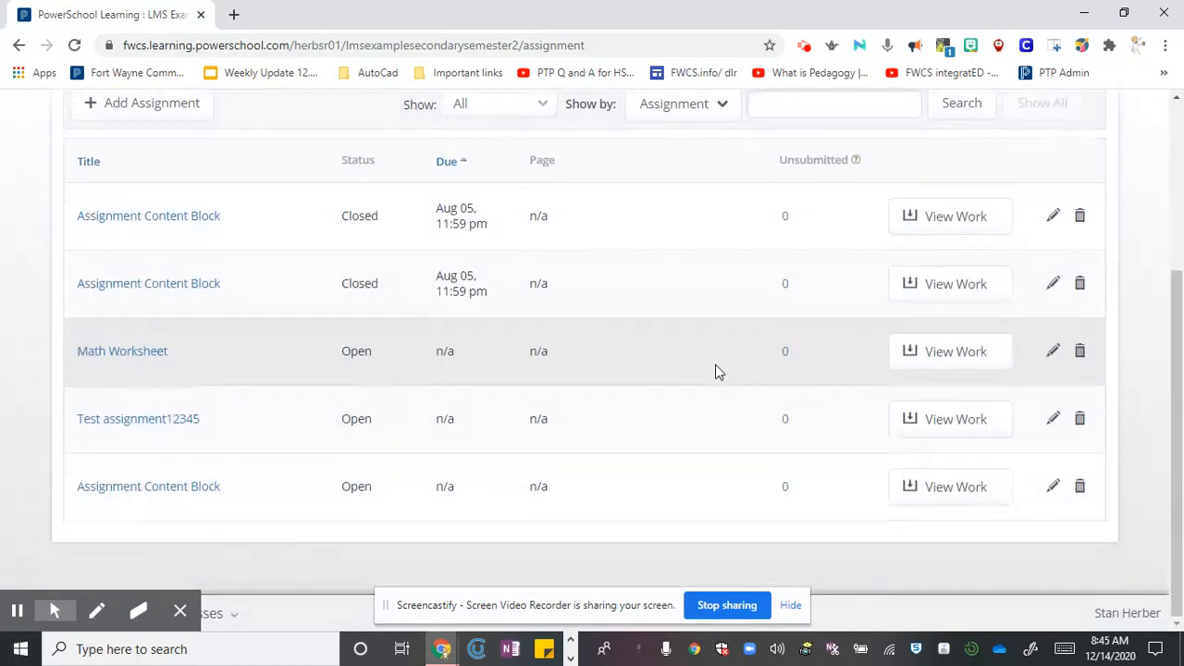
scroll(716, 370, "up", 2)
scroll(715, 370, "down", 2)
scroll(715, 370, "up", 2)
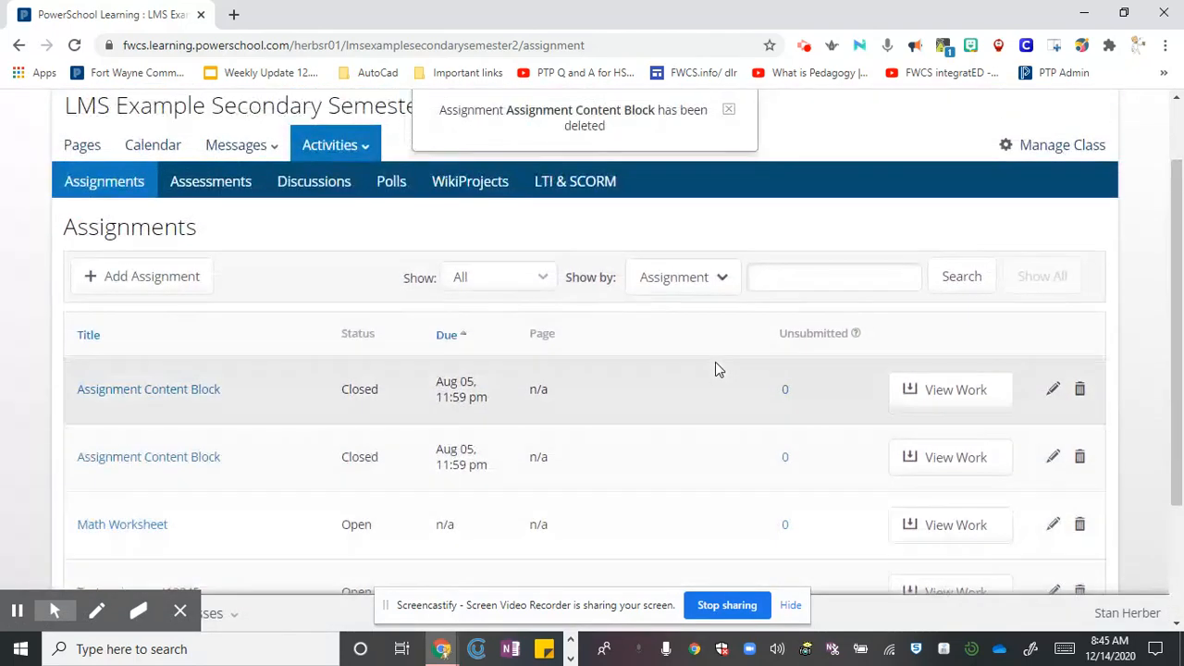
- Return to the class pages and open the class roster for editing
left_click(81, 150)
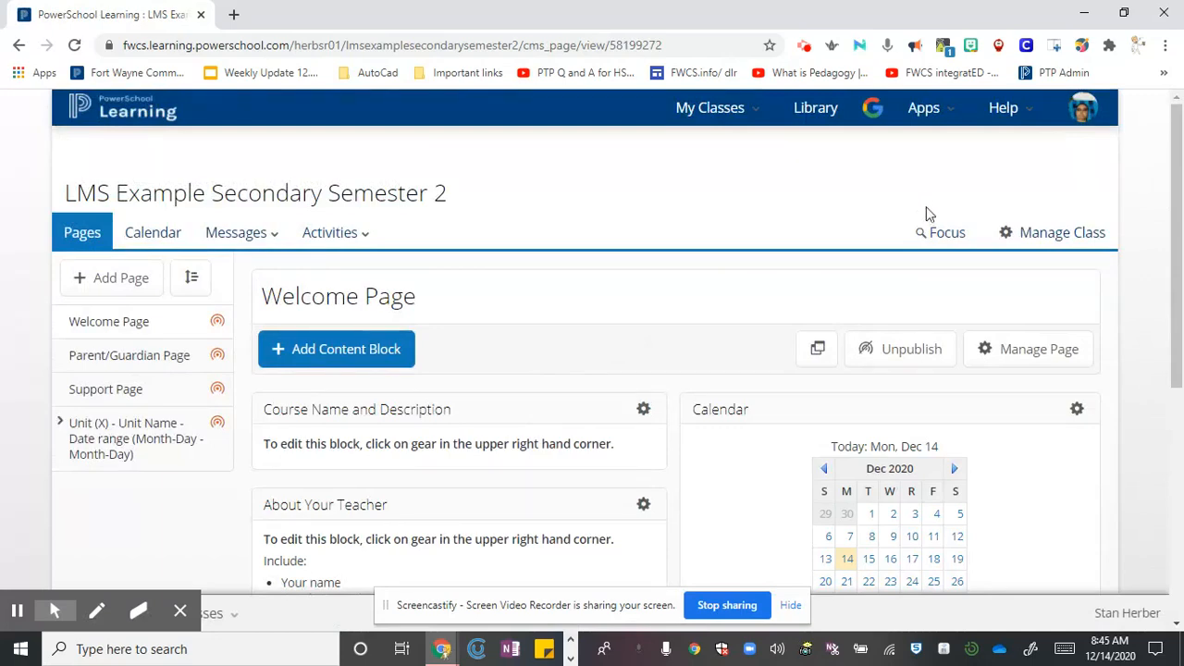
left_click(1076, 246)
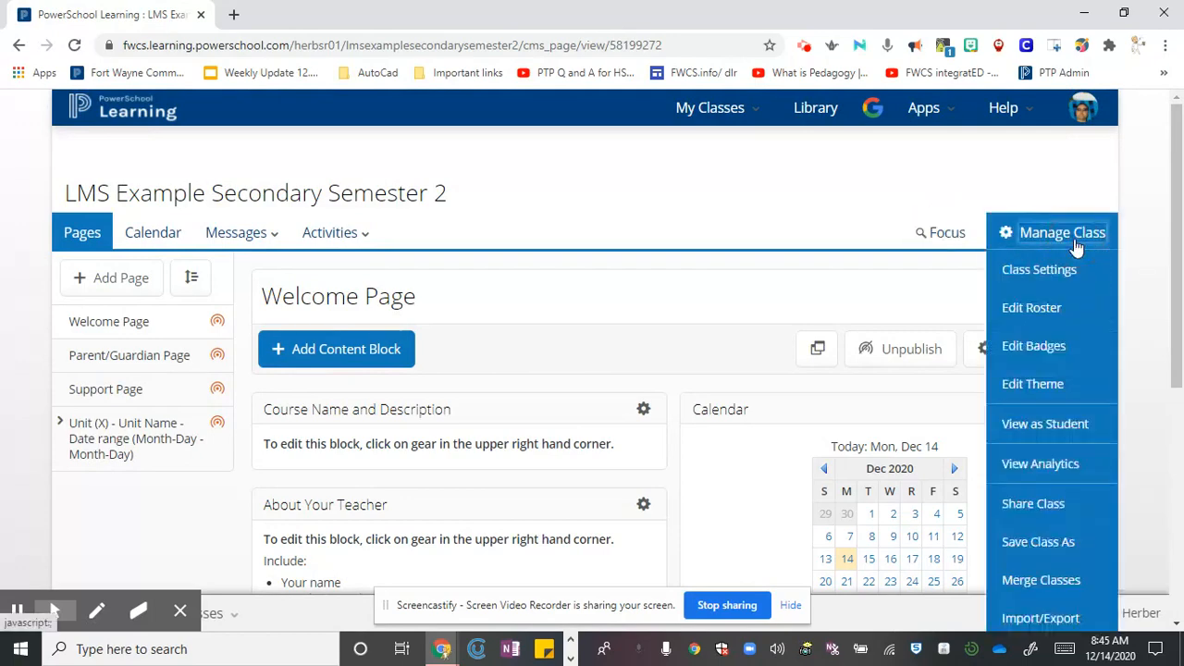
left_click(1032, 310)
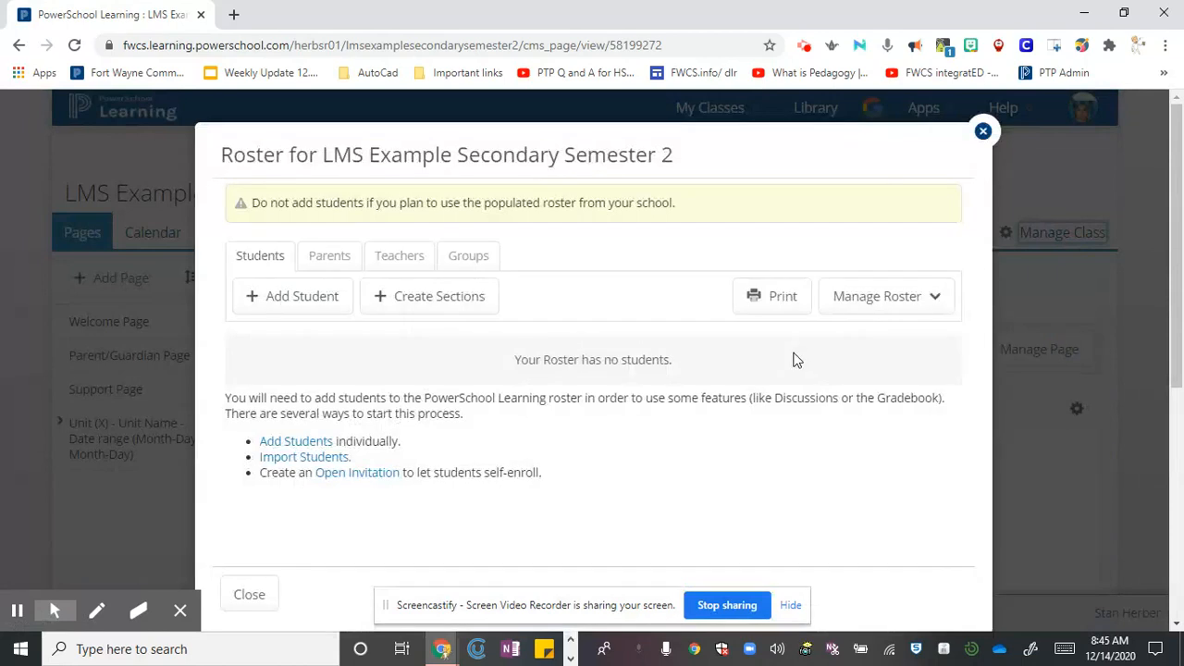
- Create sections for the class roster and add a third section
left_click(422, 298)
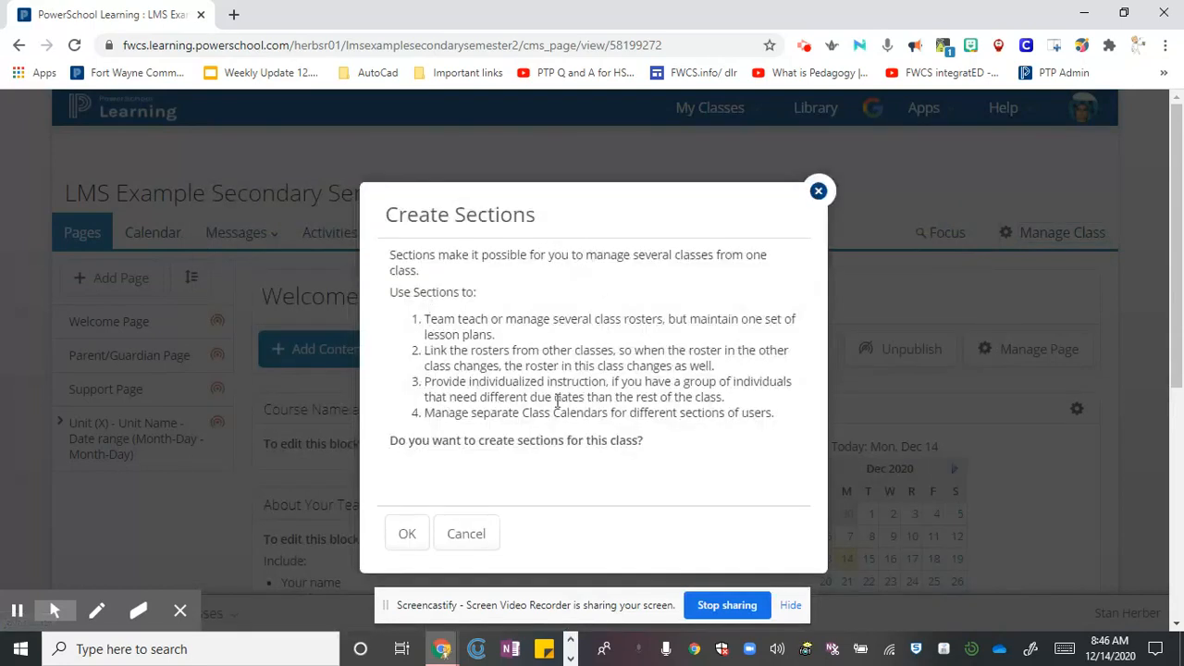
left_click(409, 535)
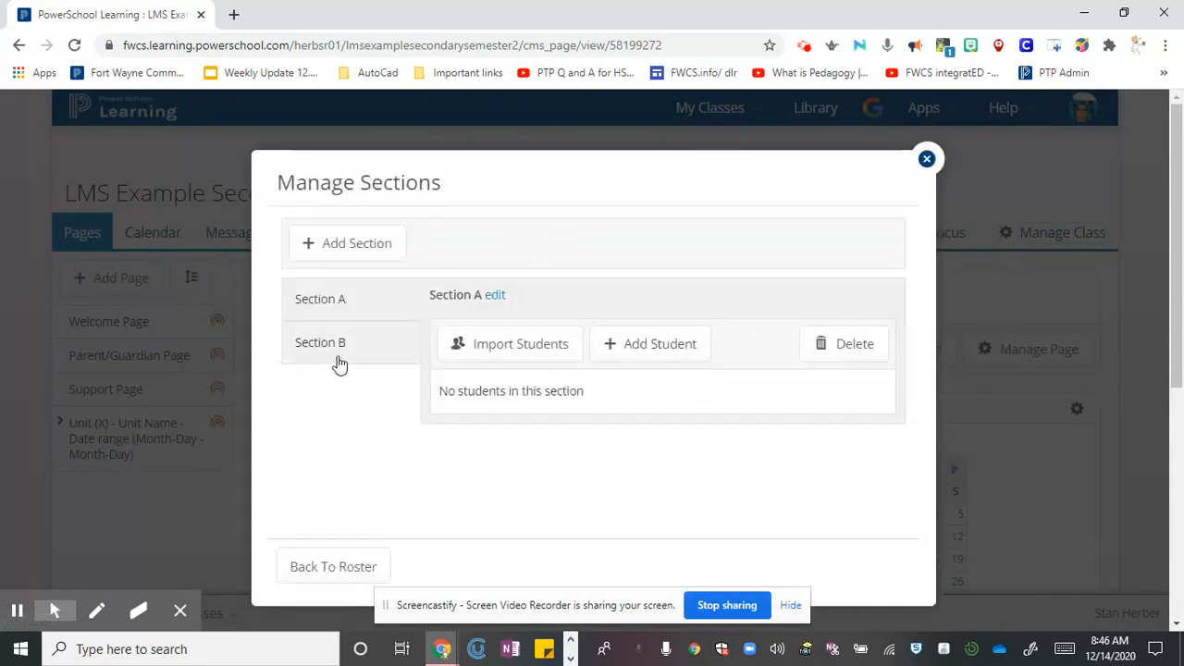
left_click(333, 250)
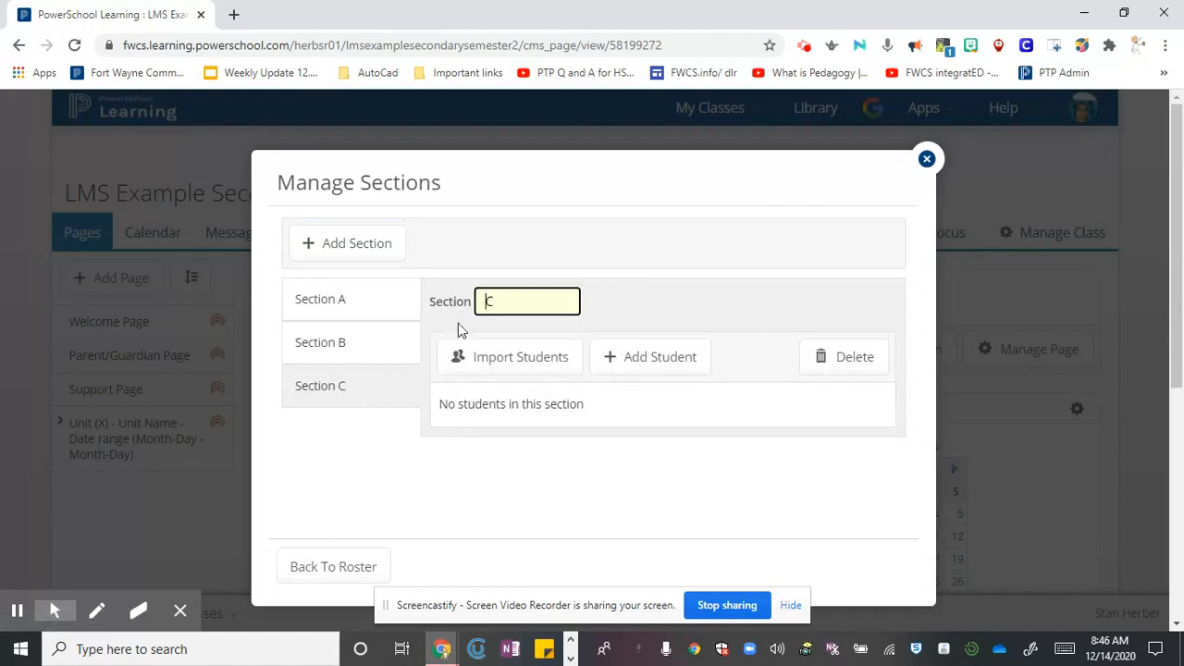
- Rename Section A as Period 1
left_click(342, 301)
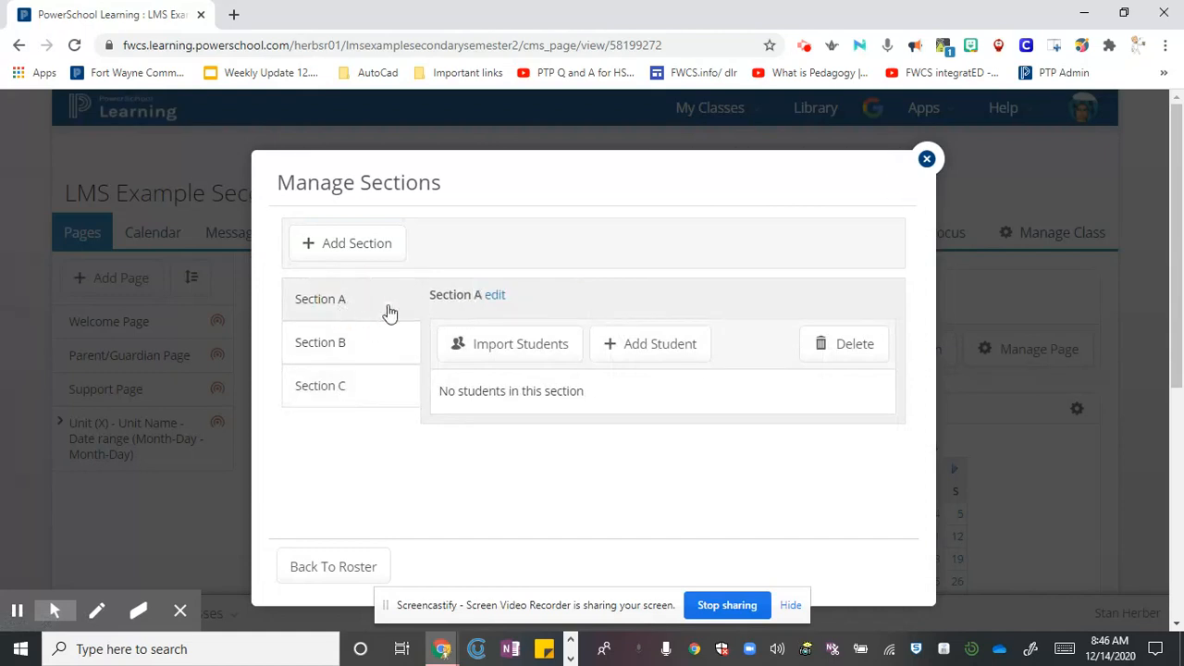
left_click(501, 296)
left_click(506, 301)
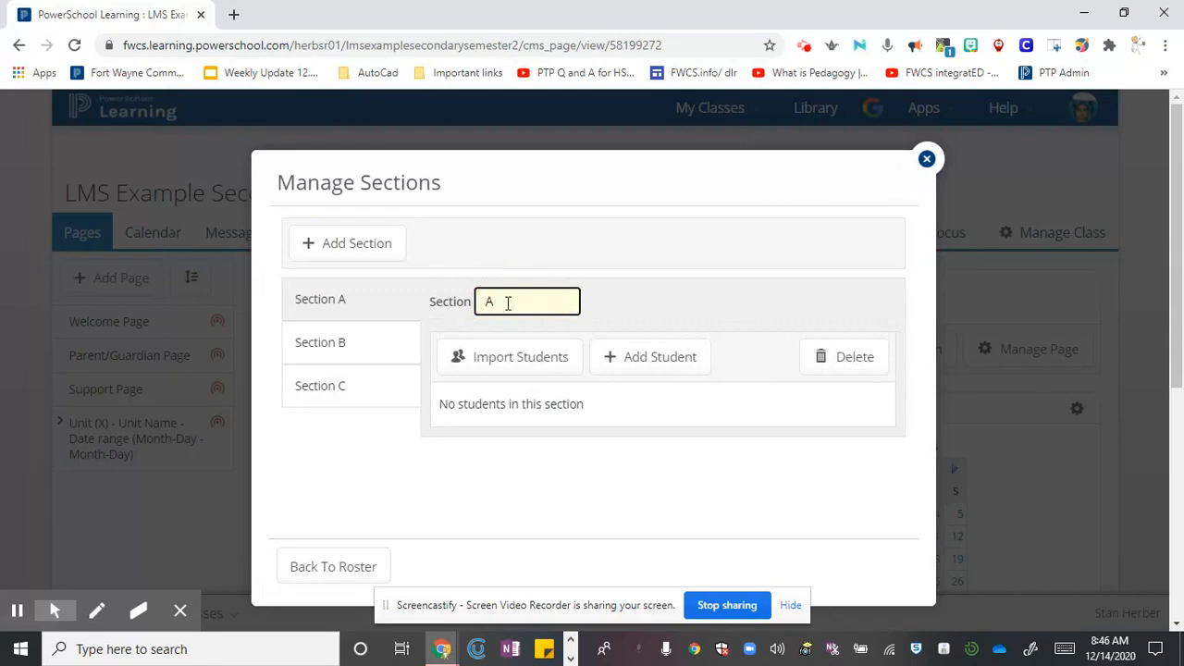
type("Period 1")
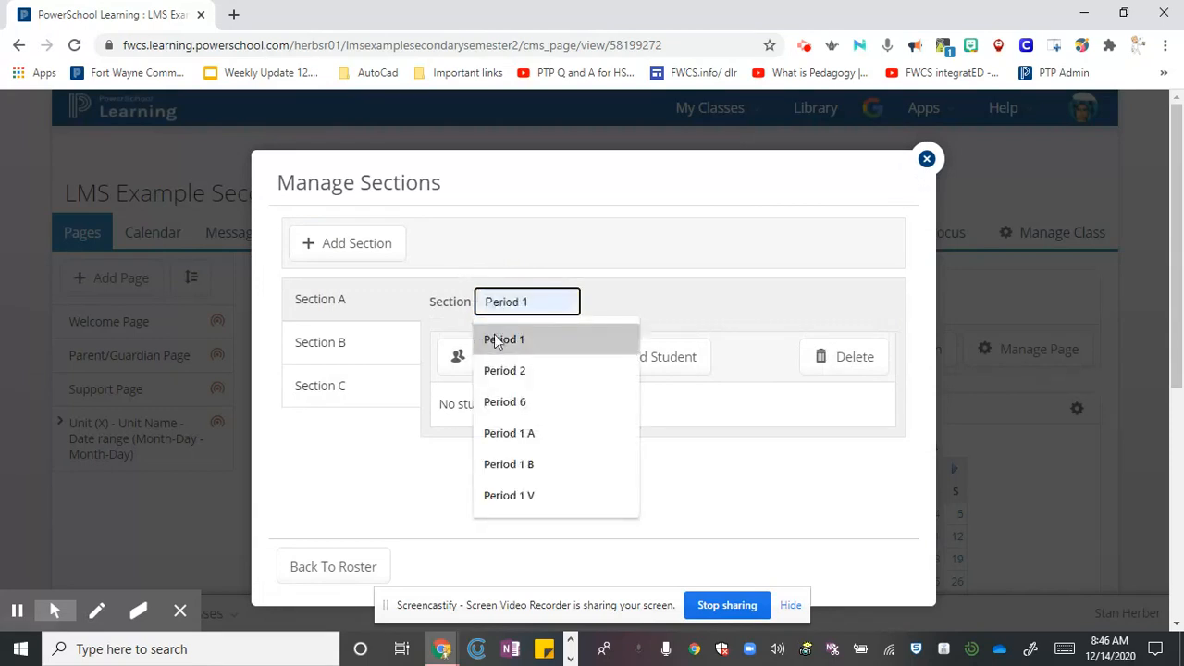
left_click(504, 339)
left_click(583, 342)
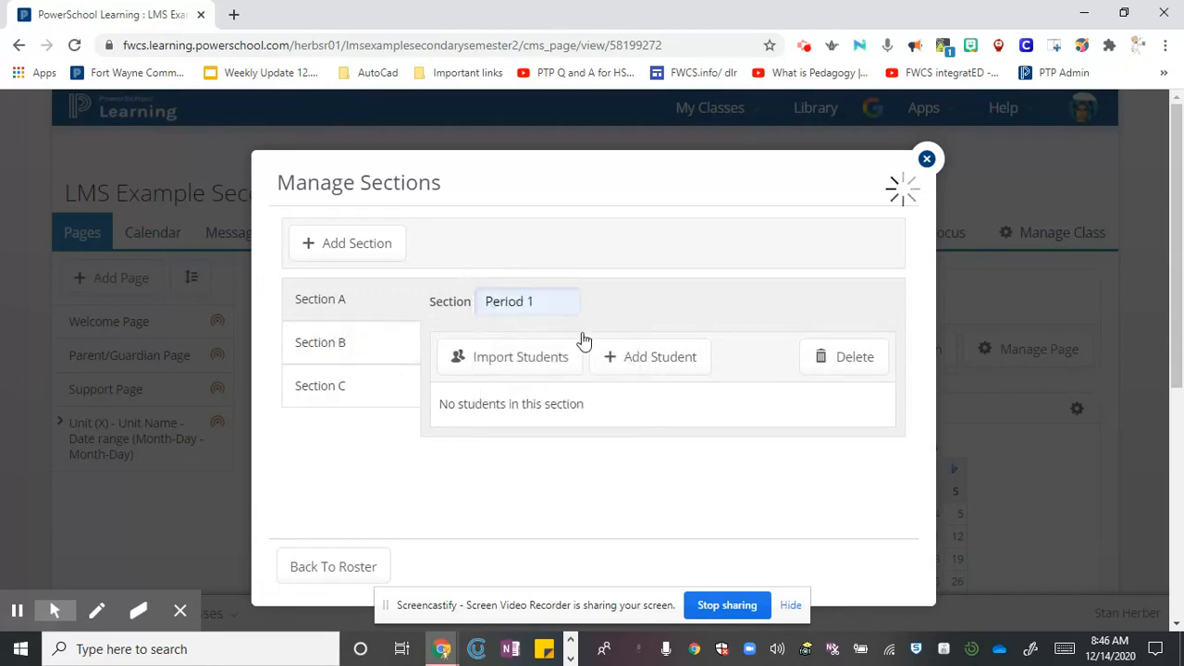
- Rename Section B as Period 2
left_click(497, 298)
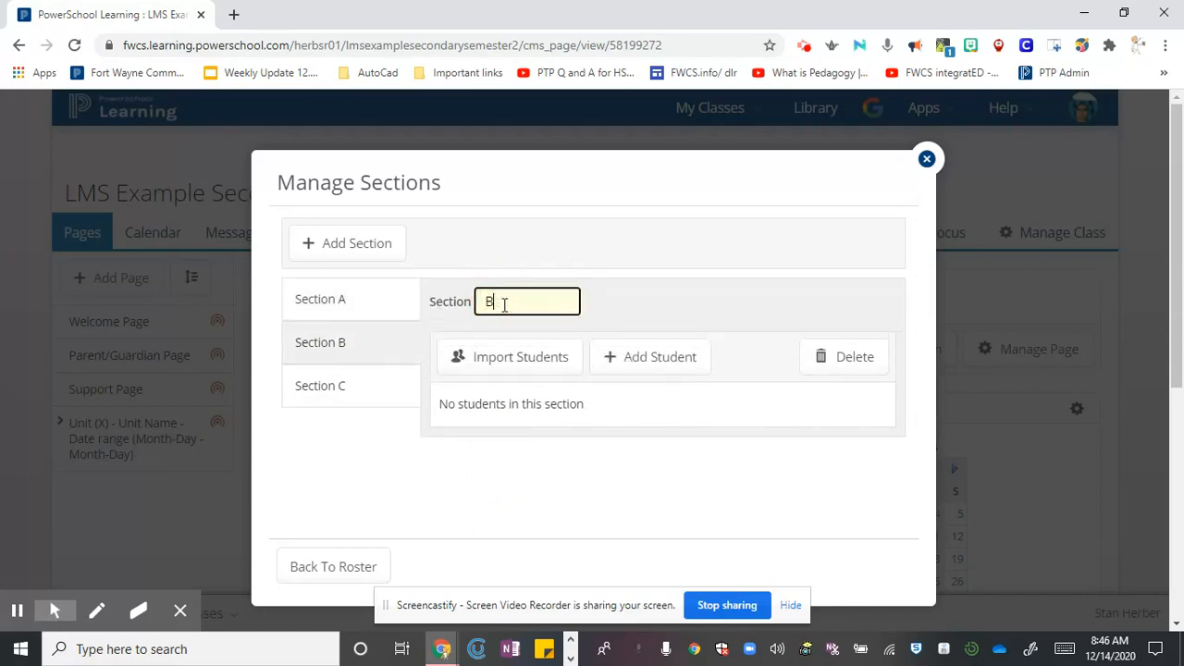
type("Period 2")
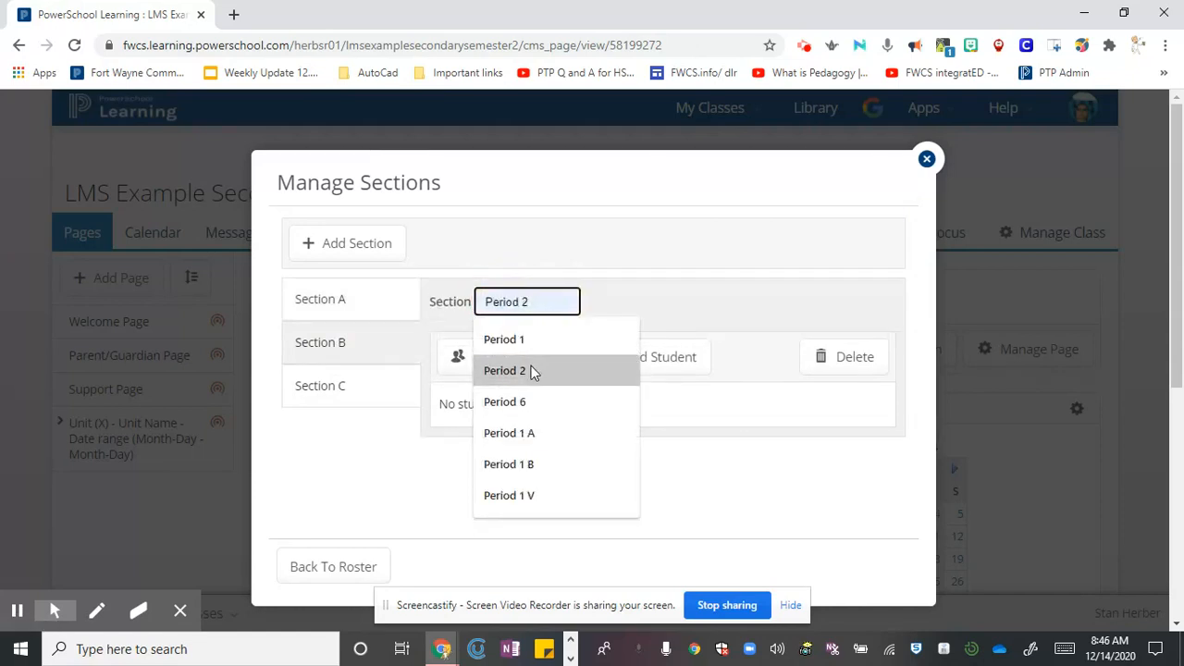
left_click(528, 371)
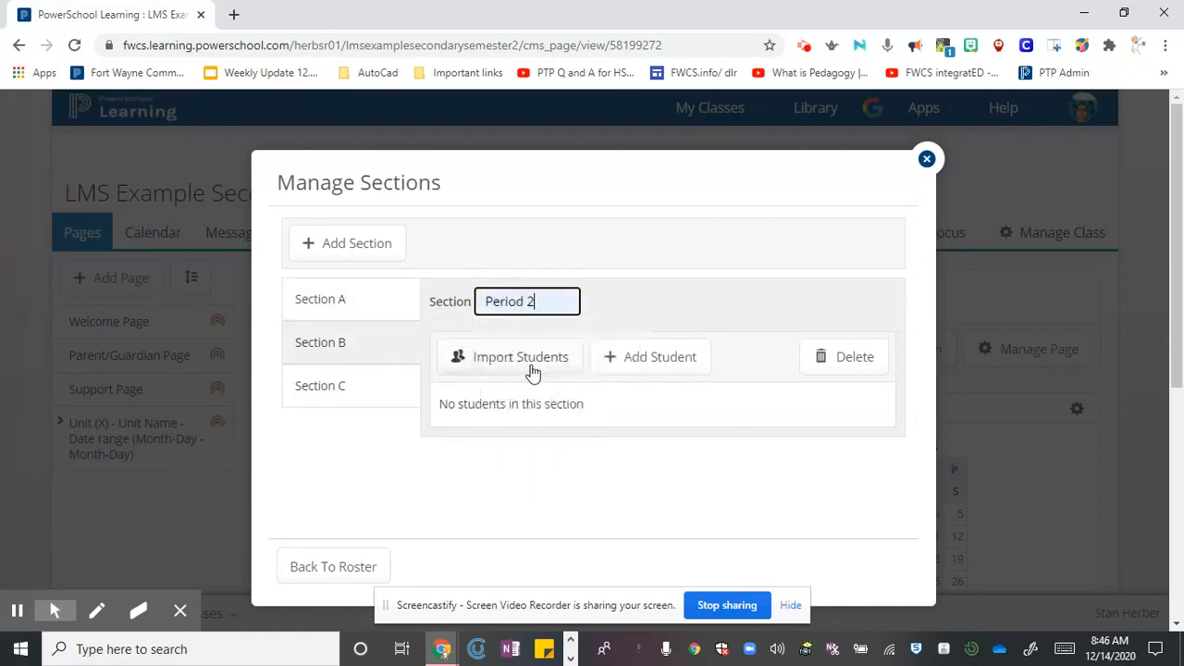
- Rename Section C as Period 6
left_click(316, 383)
left_click(401, 386)
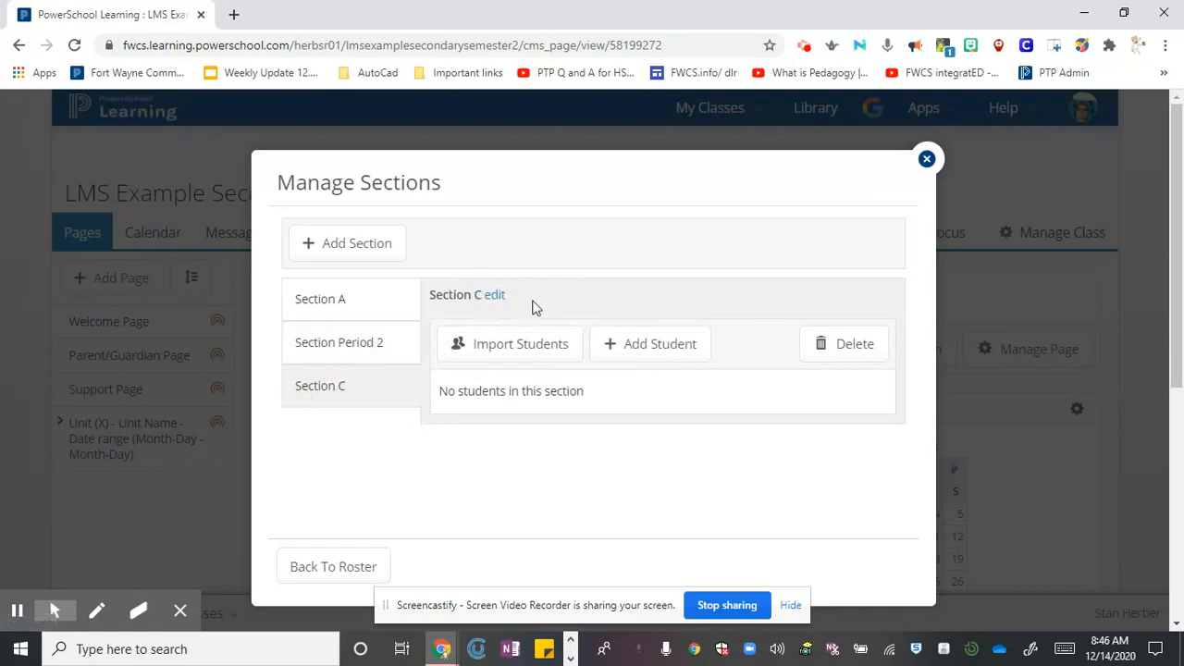
left_click(493, 295)
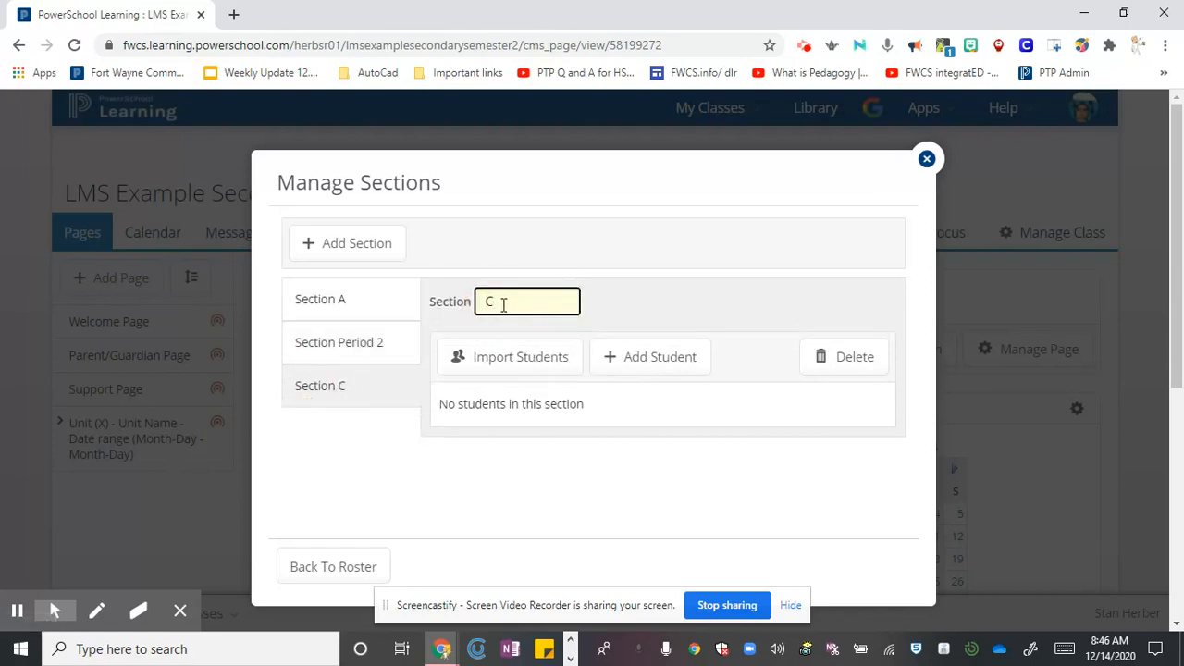
type("Period 6")
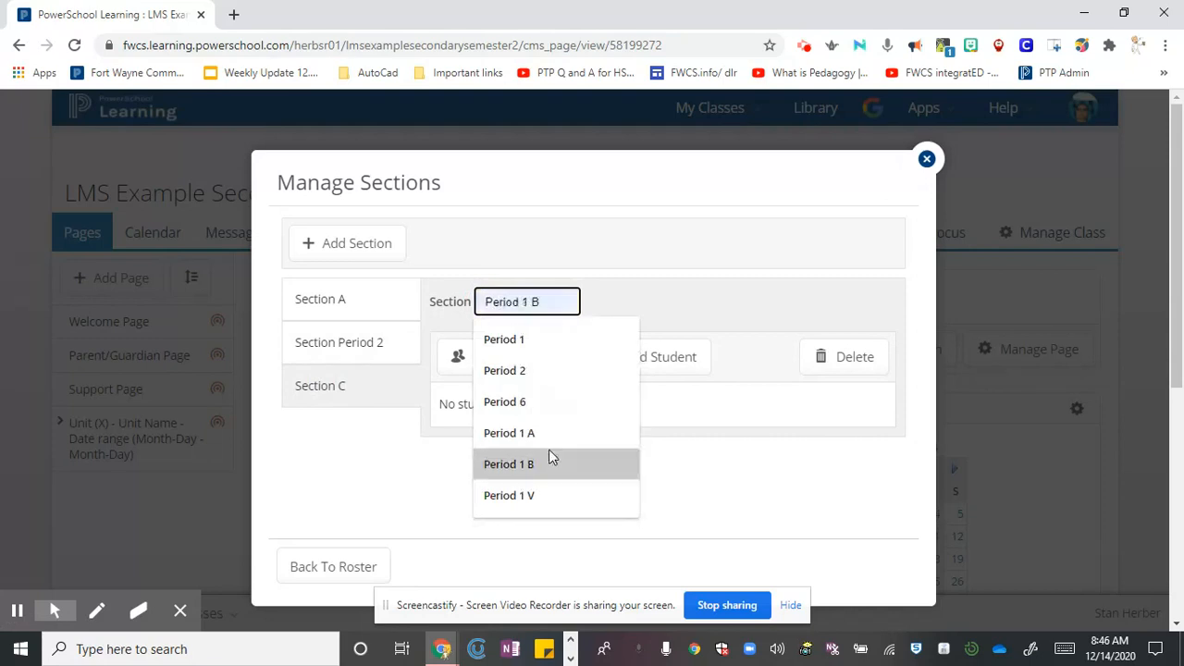
left_click(542, 404)
left_click(446, 500)
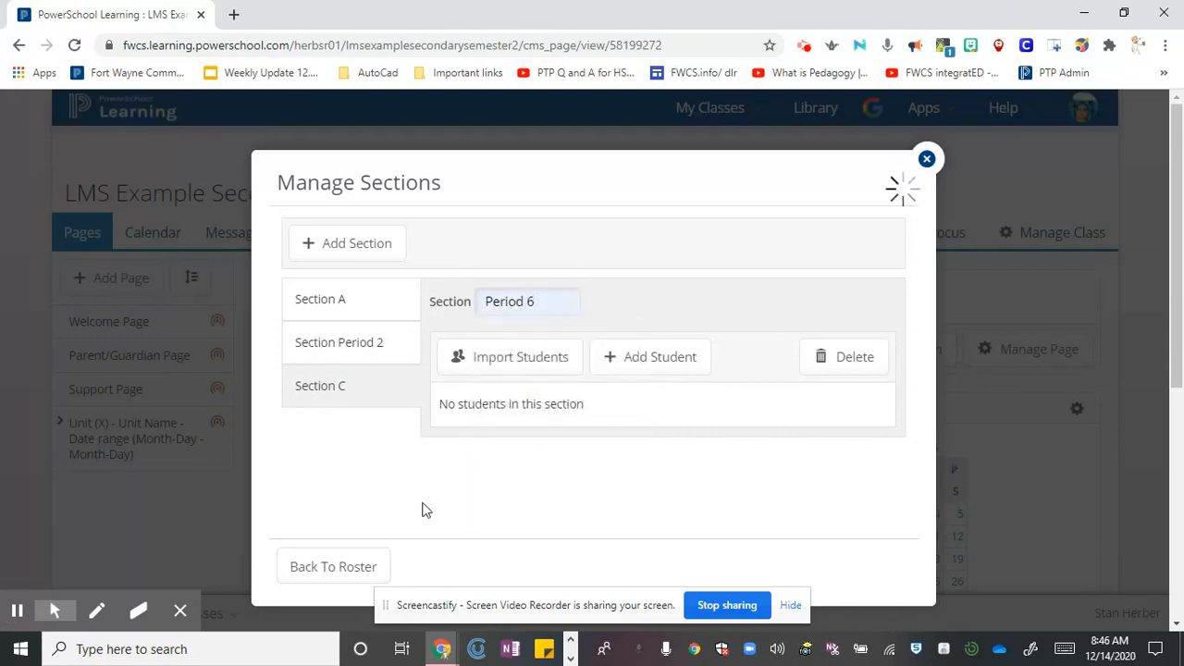
left_click(352, 389)
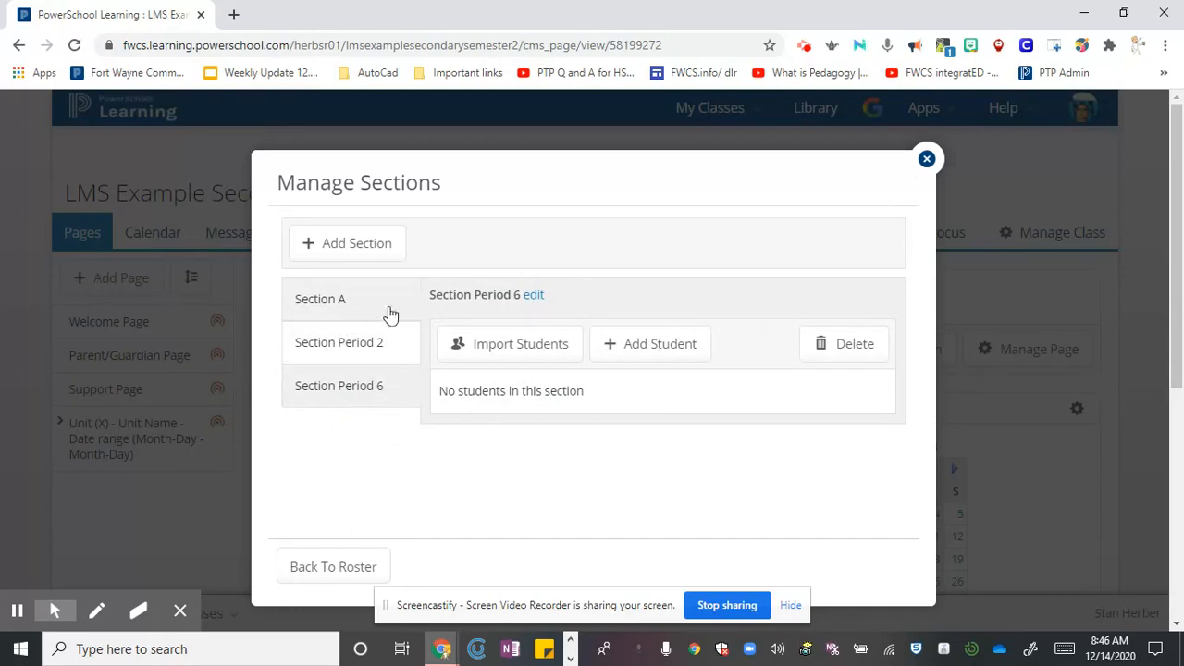
- Check the renamed sections and reconfirm the first section's name as Period 1
left_click(358, 350)
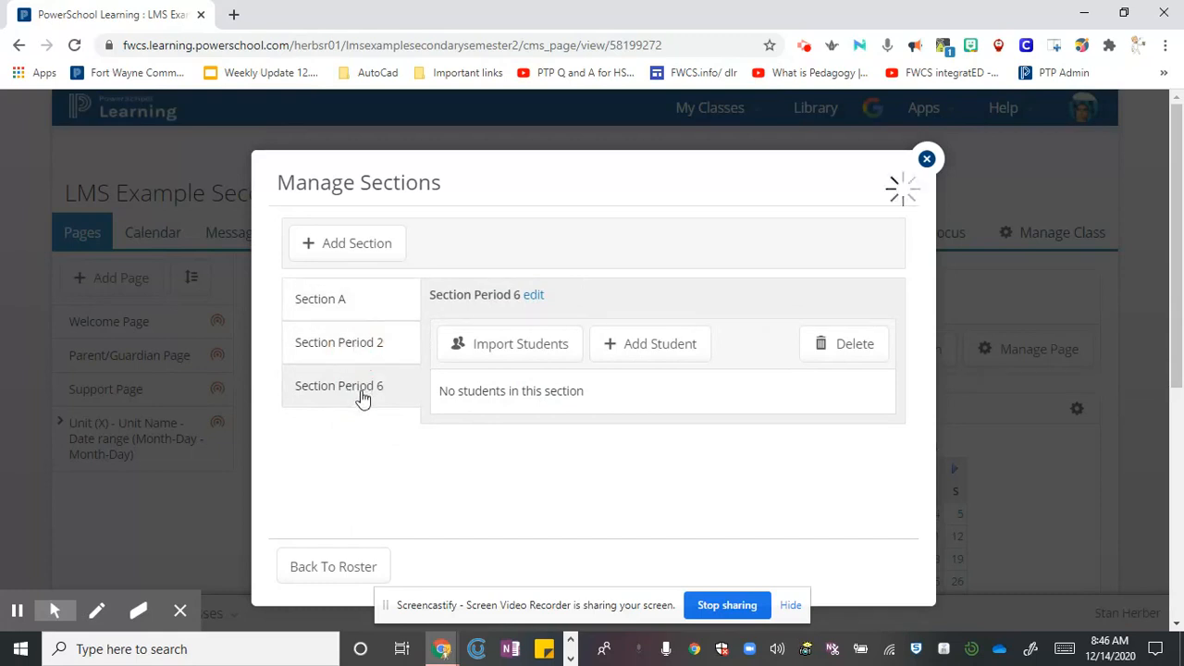
left_click(336, 304)
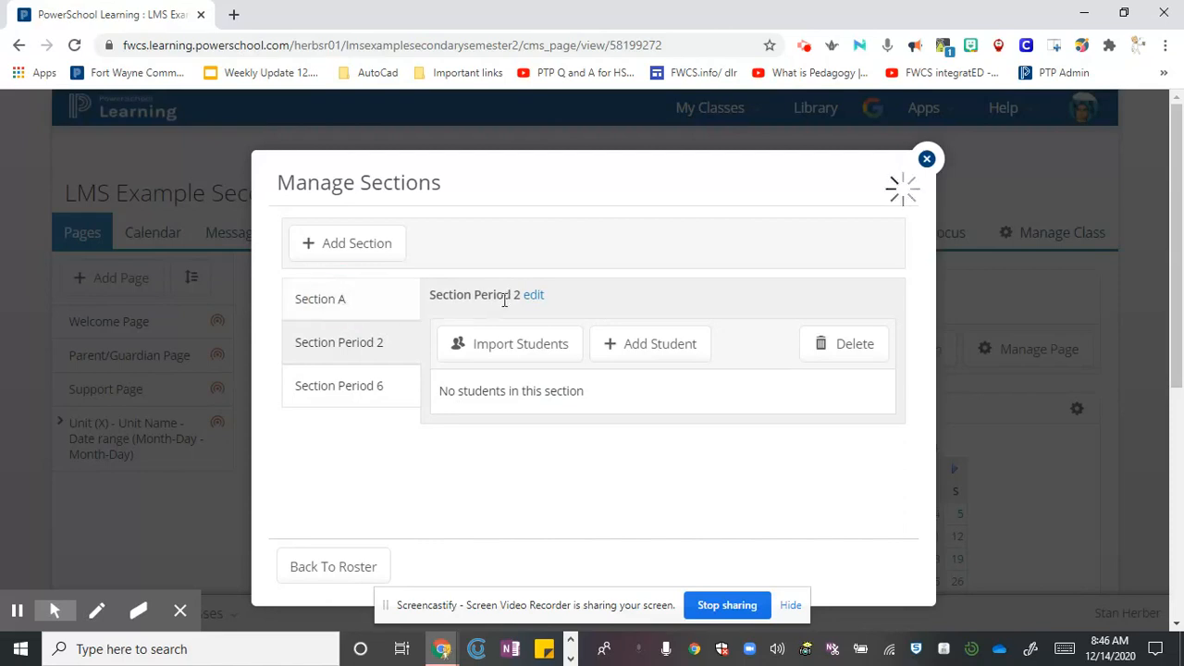
left_click(373, 391)
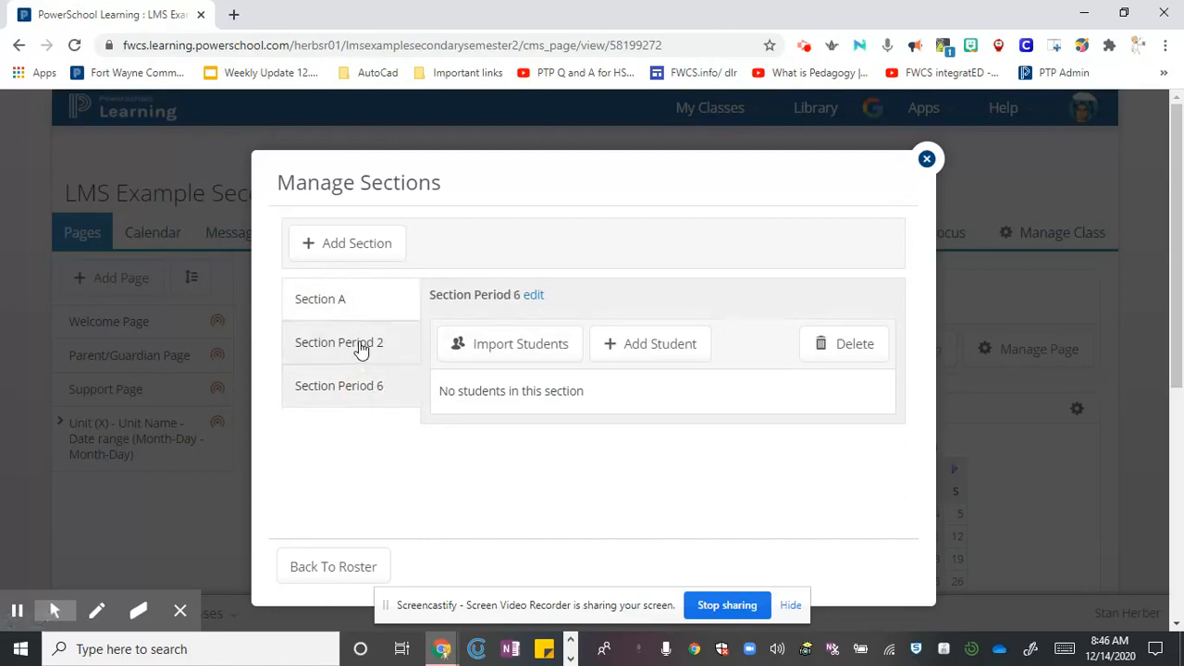
left_click(326, 302)
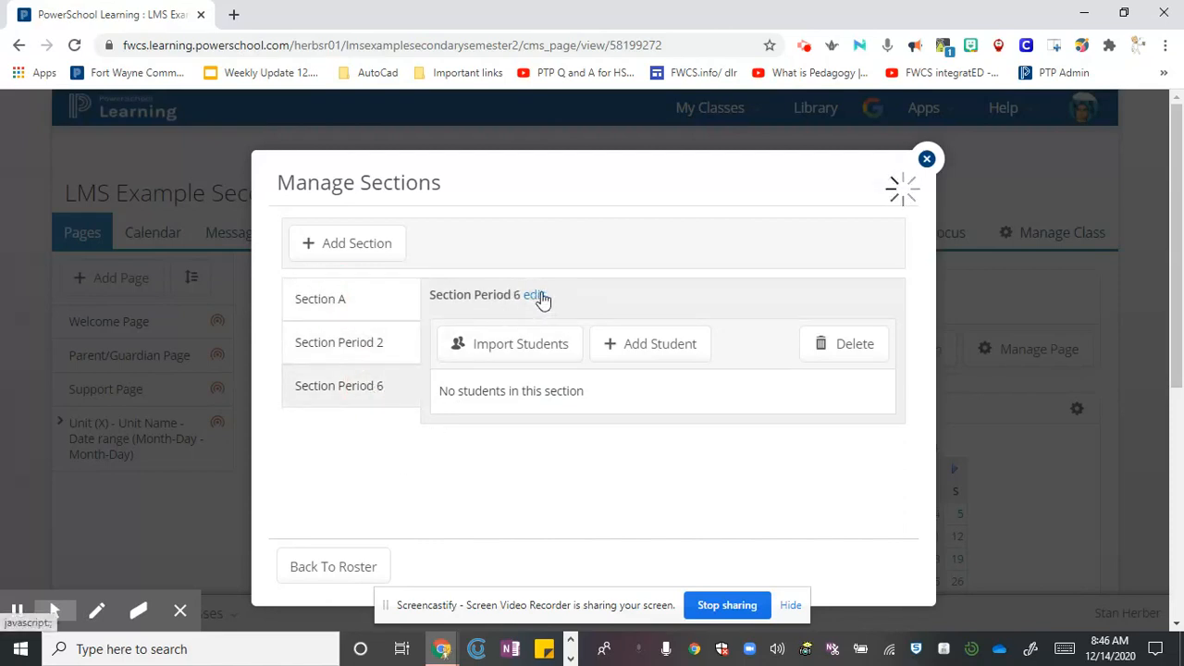
left_click(540, 296)
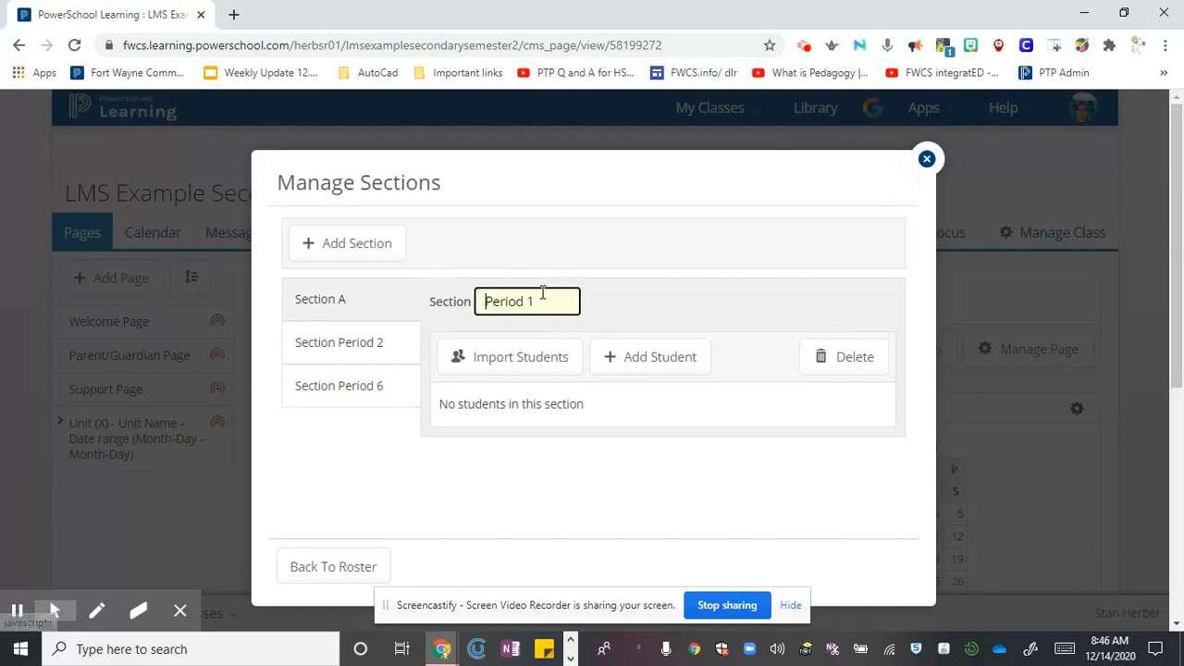
left_click(546, 479)
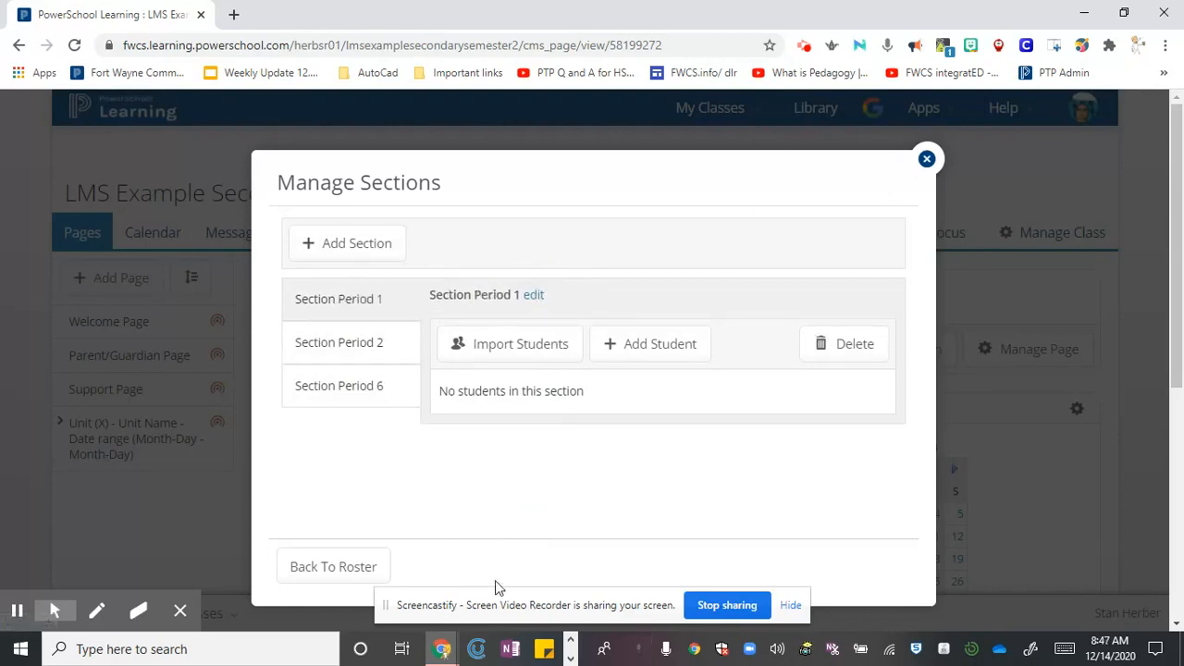
- Start a student import into section Period 1 and search for source classes, listing only the teacher's own classes
left_click(504, 350)
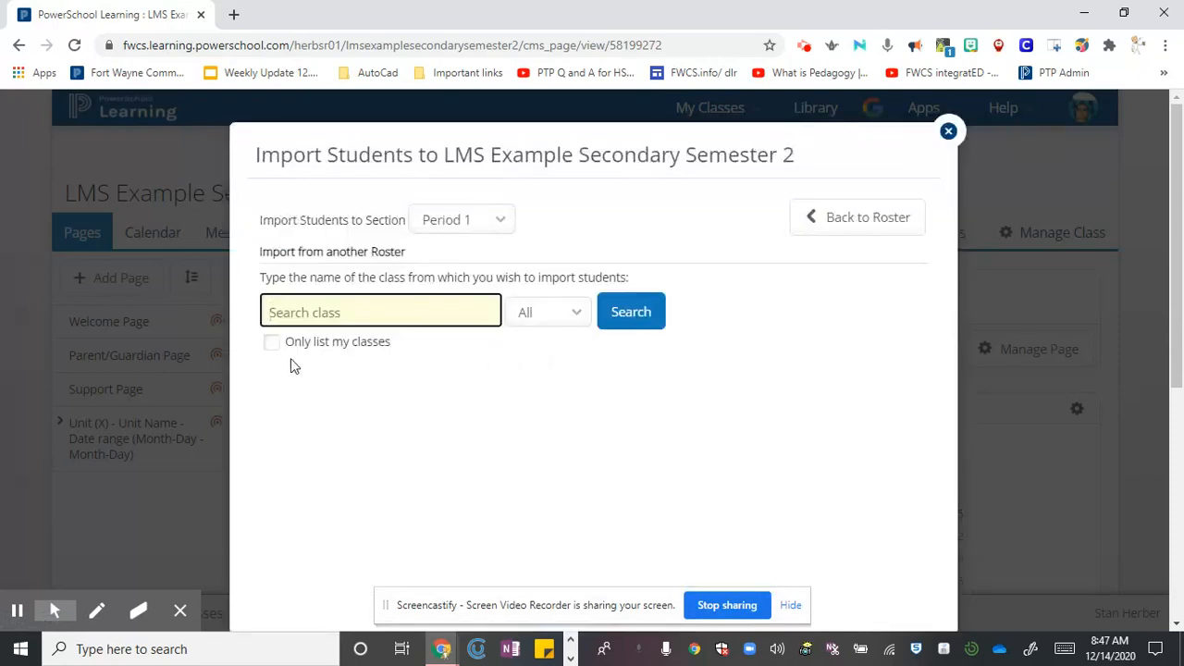
left_click(272, 345)
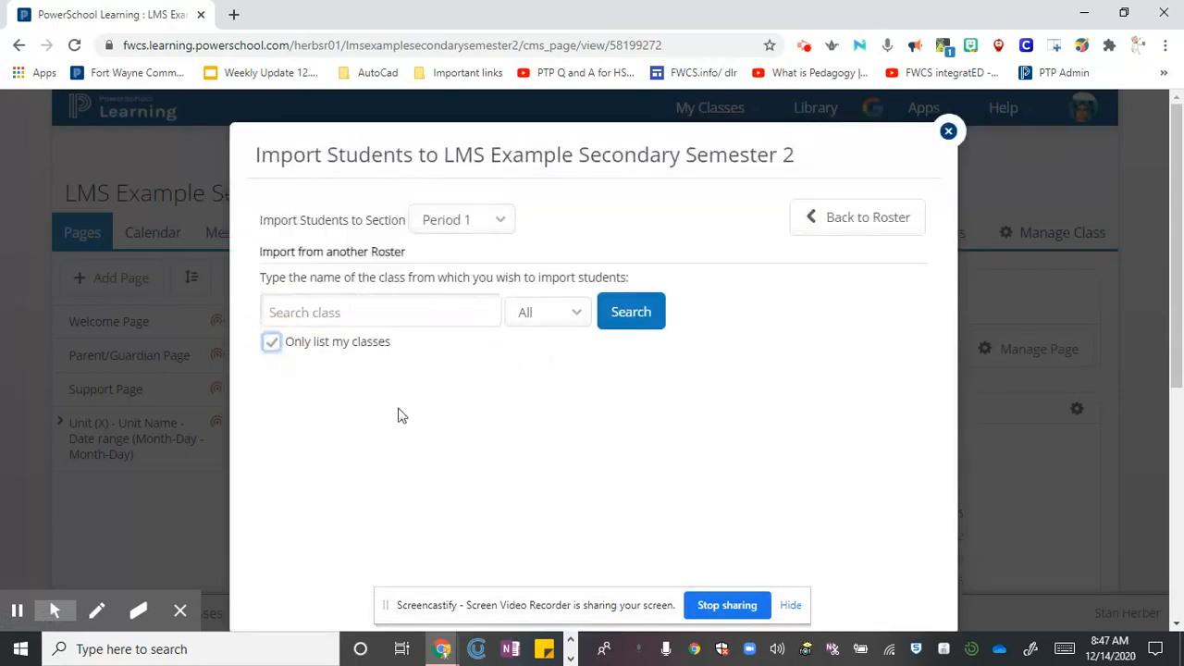
left_click(631, 313)
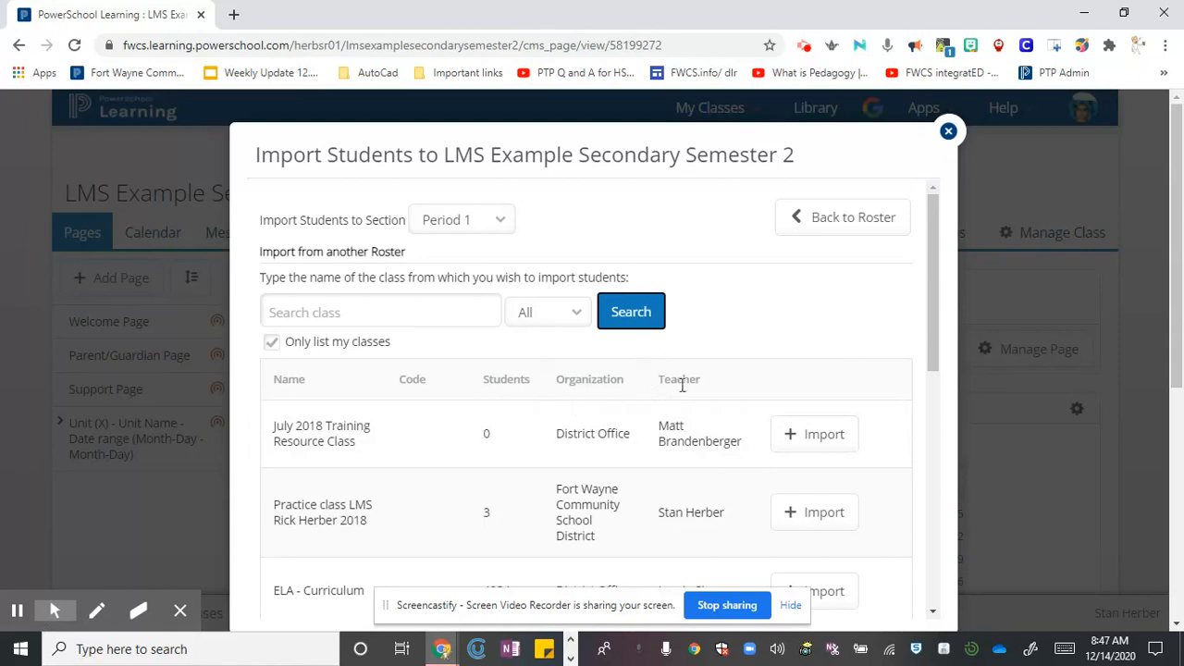
scroll(682, 385, "down", 1)
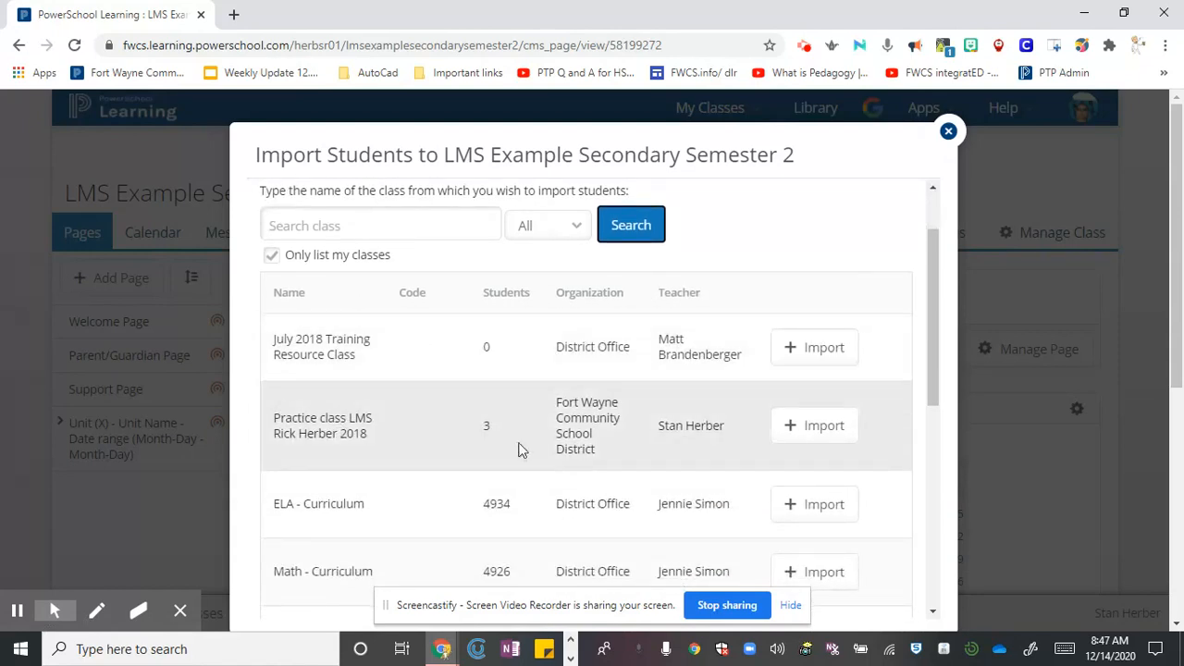
- Link the 2018 LMS practice class roster to section Period 1 and import its students
left_click(827, 436)
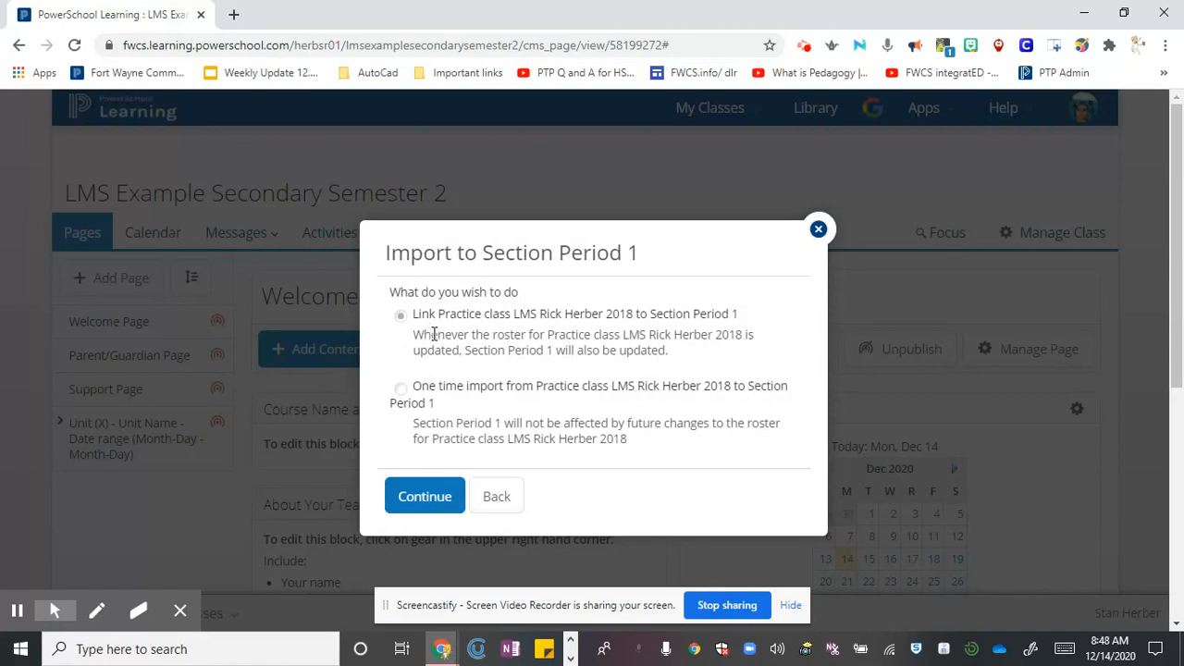
left_click(426, 493)
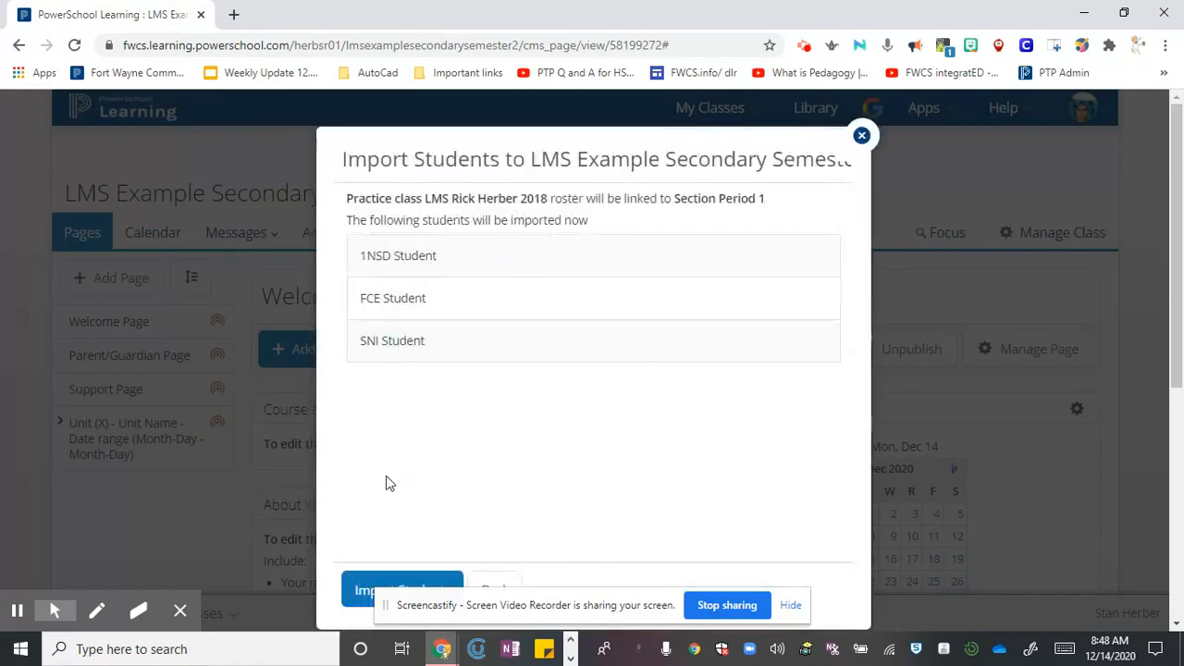
left_click(360, 597)
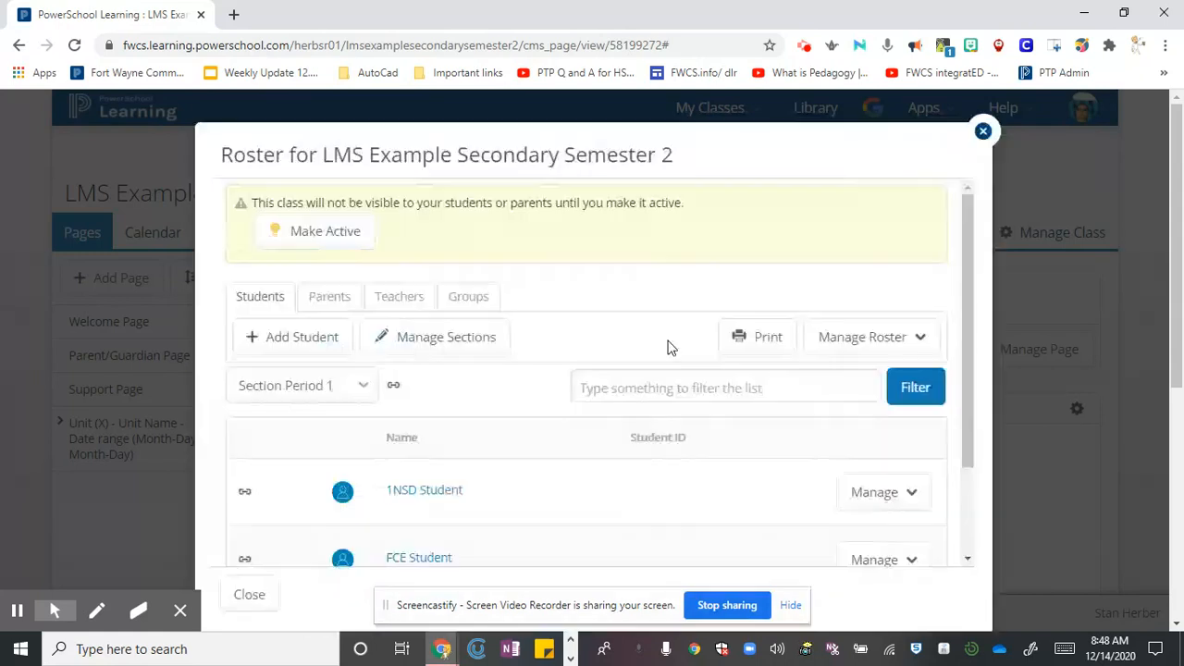
- Examine the Period 1 roster and the sections' sync status with their source class, then return to the roster
scroll(621, 347, "down", 1)
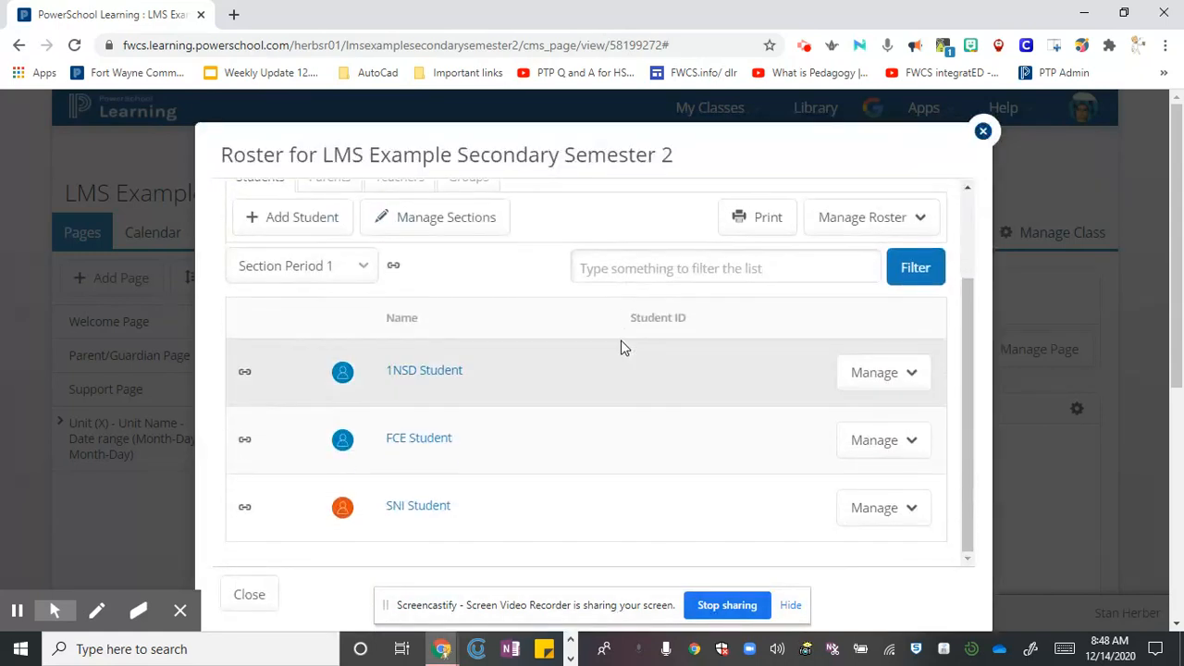
scroll(622, 347, "up", 1)
scroll(622, 347, "down", 1)
scroll(622, 347, "up", 1)
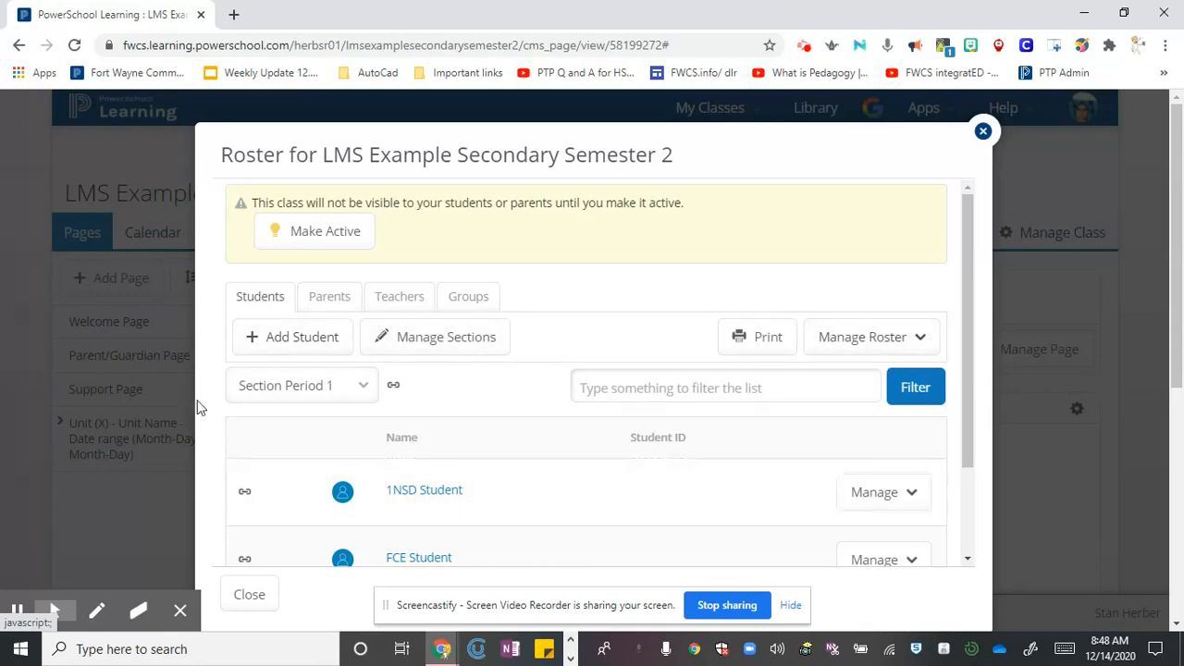
left_click(890, 346)
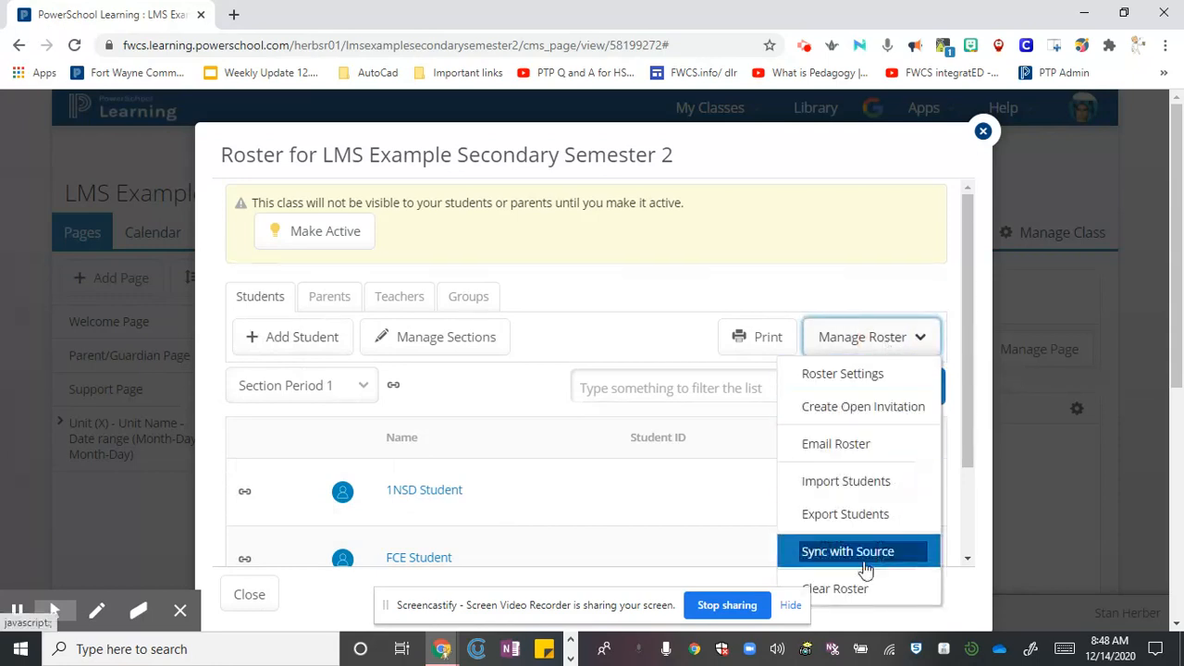
left_click(854, 553)
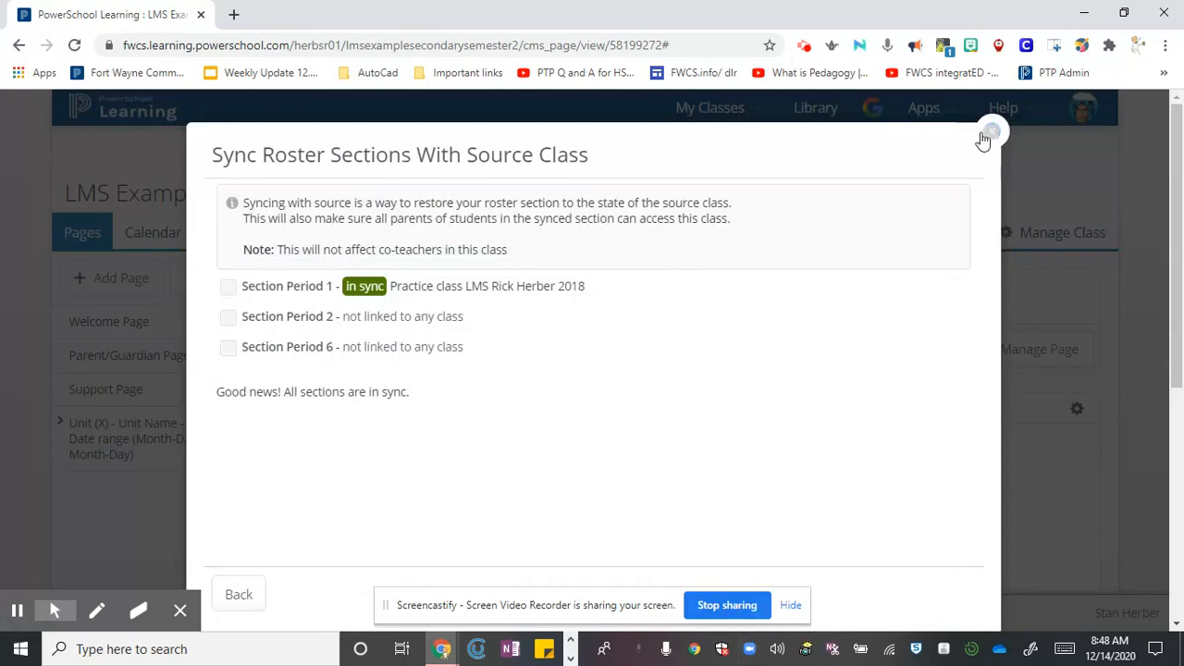
left_click(238, 595)
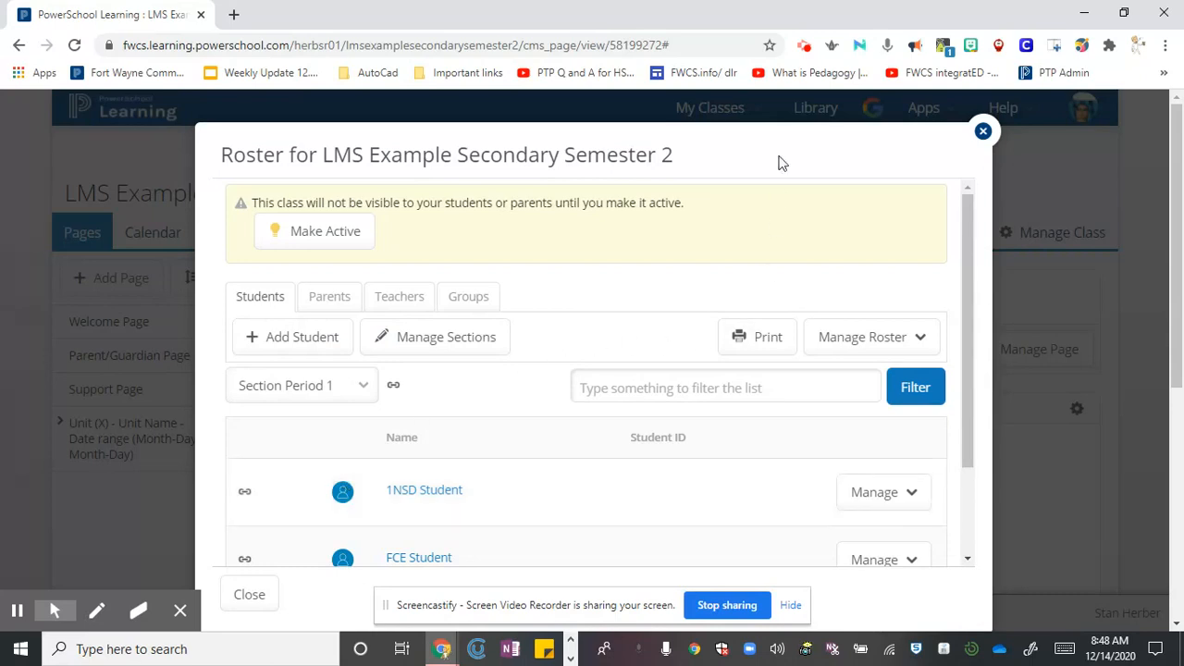
- Start a student import into section Period 2 and search for source classes, listing only the teacher's own classes
left_click(733, 169)
left_click(418, 344)
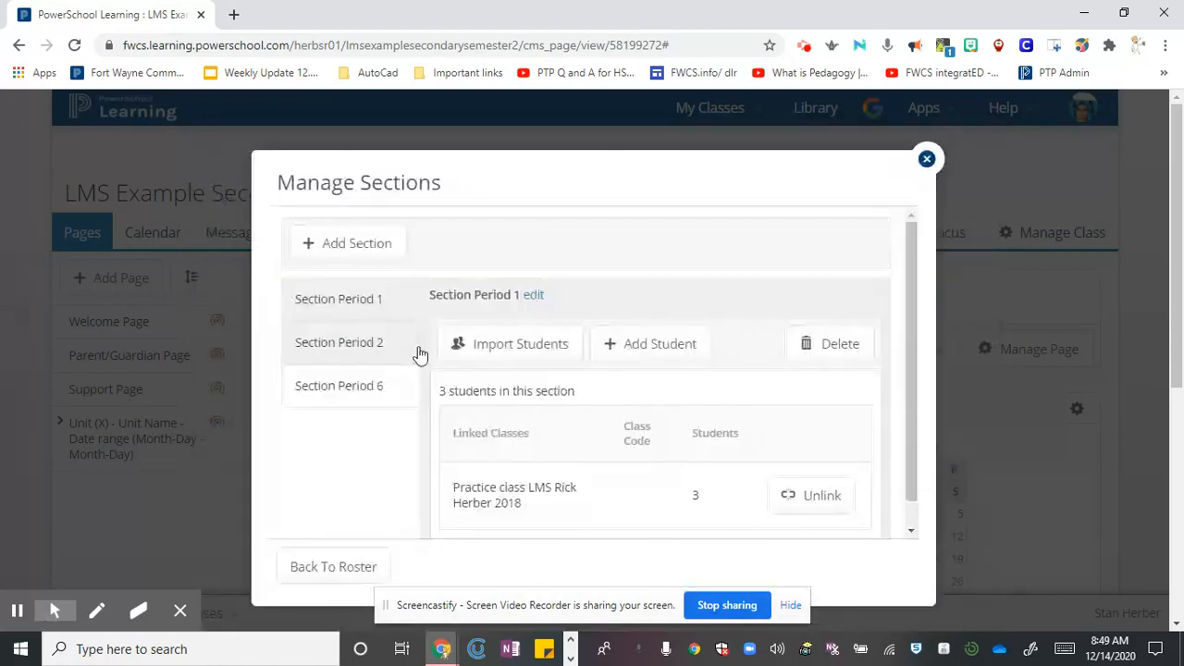
left_click(376, 345)
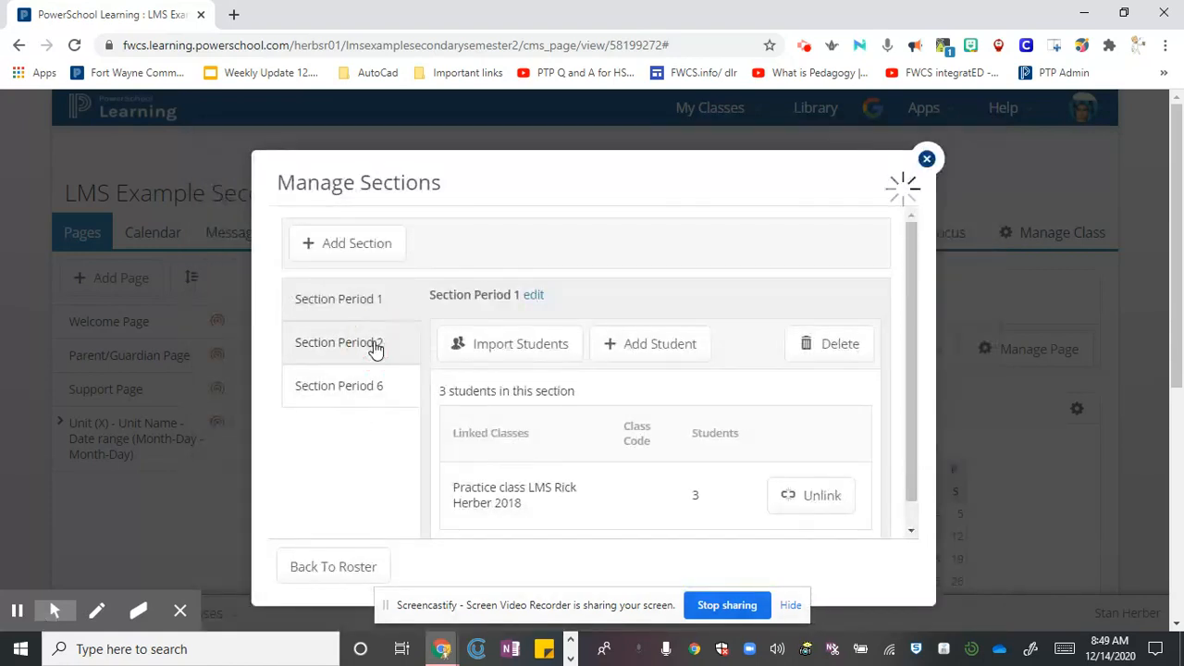
left_click(485, 350)
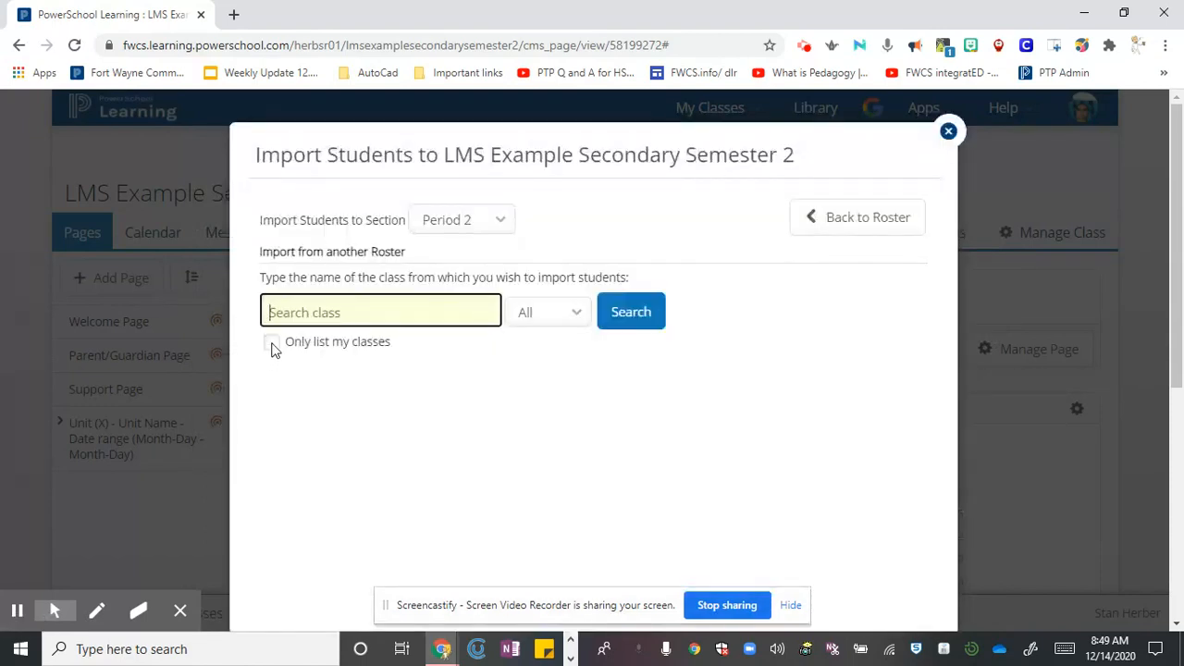
left_click(271, 342)
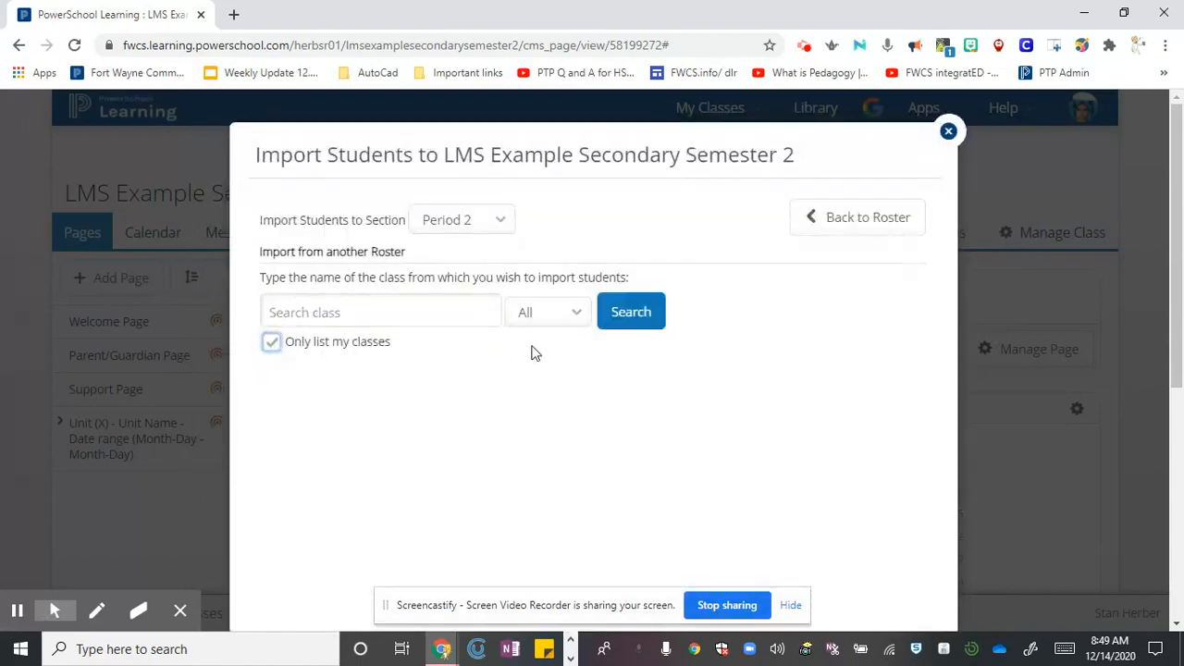
left_click(625, 315)
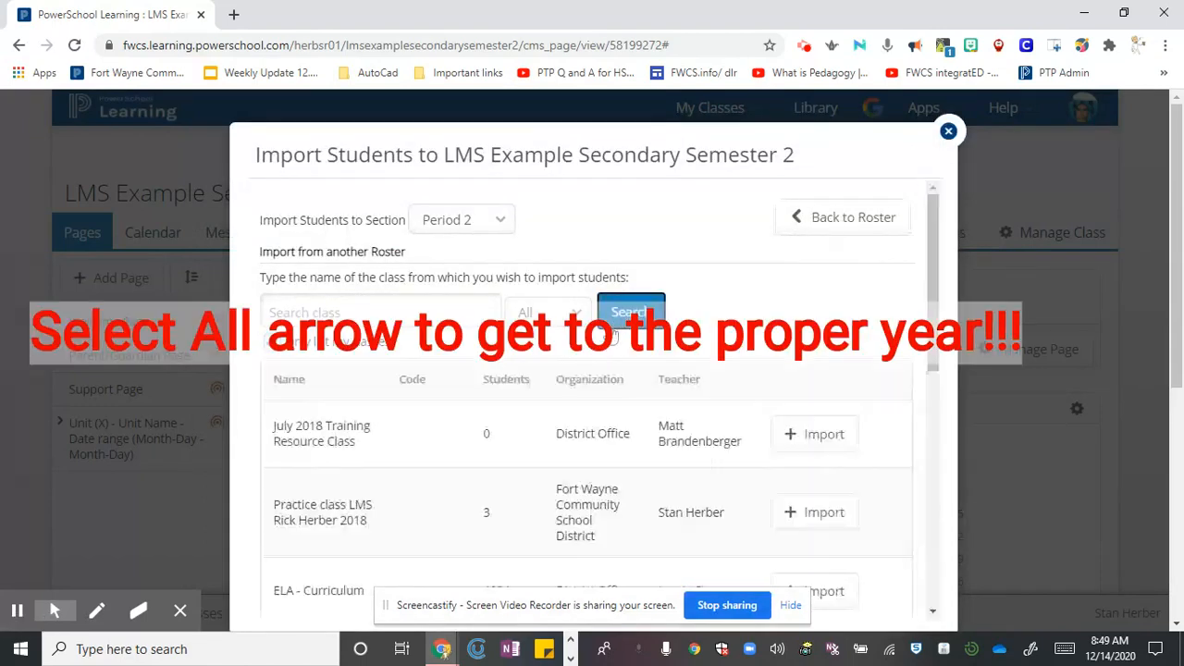
- Link the "Best hunting and fishing on the planet class" roster to section Period 2, import its students, and review the section roster
scroll(432, 474, "down", 4)
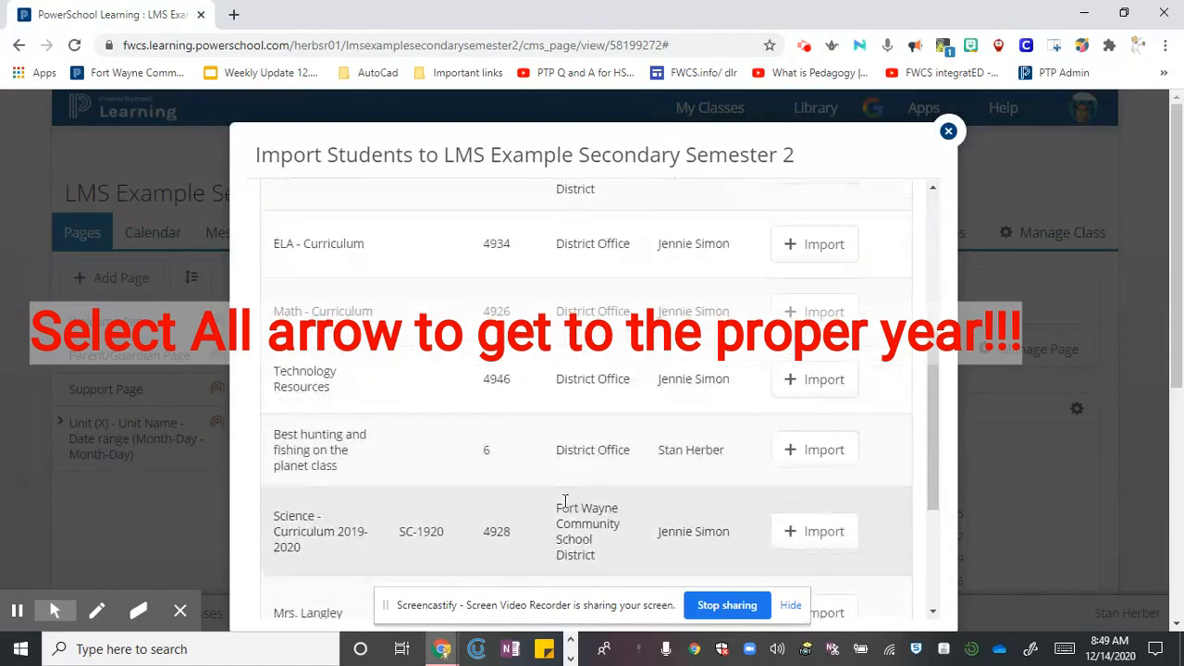
left_click(797, 456)
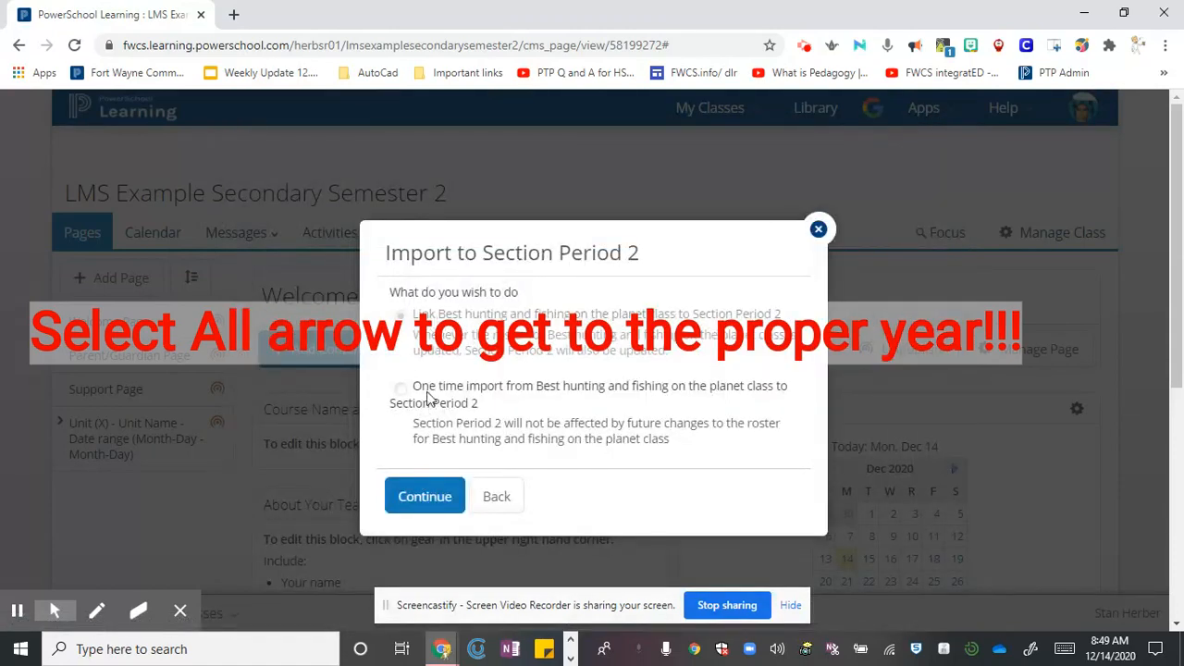
left_click(424, 497)
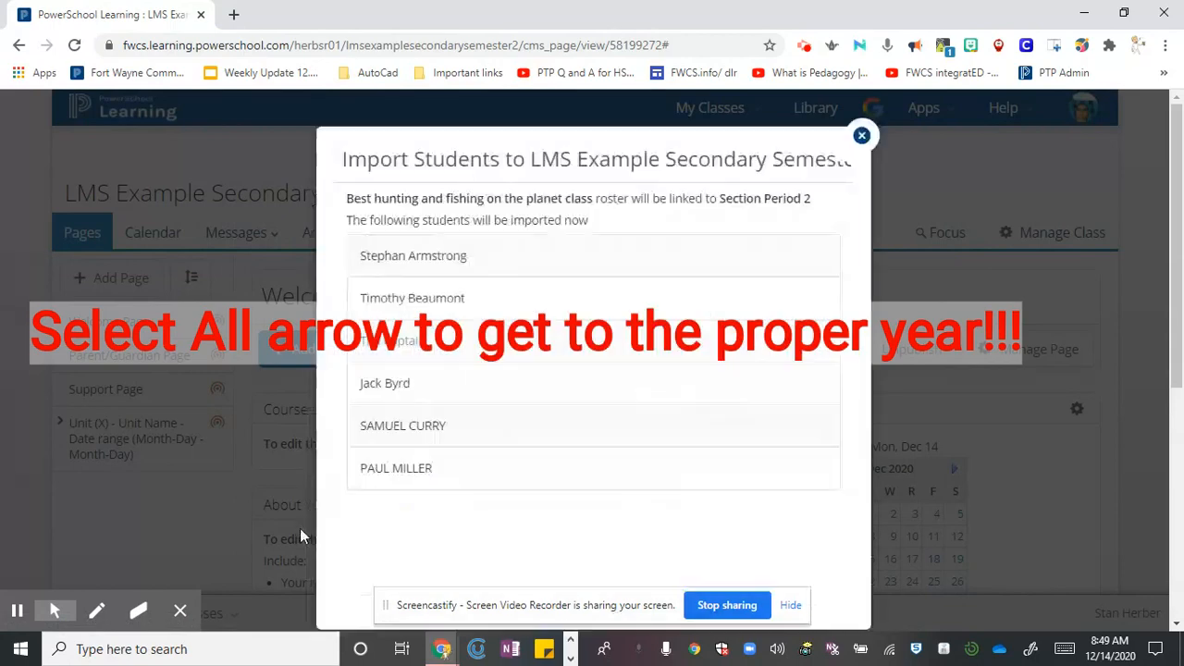
left_click(361, 586)
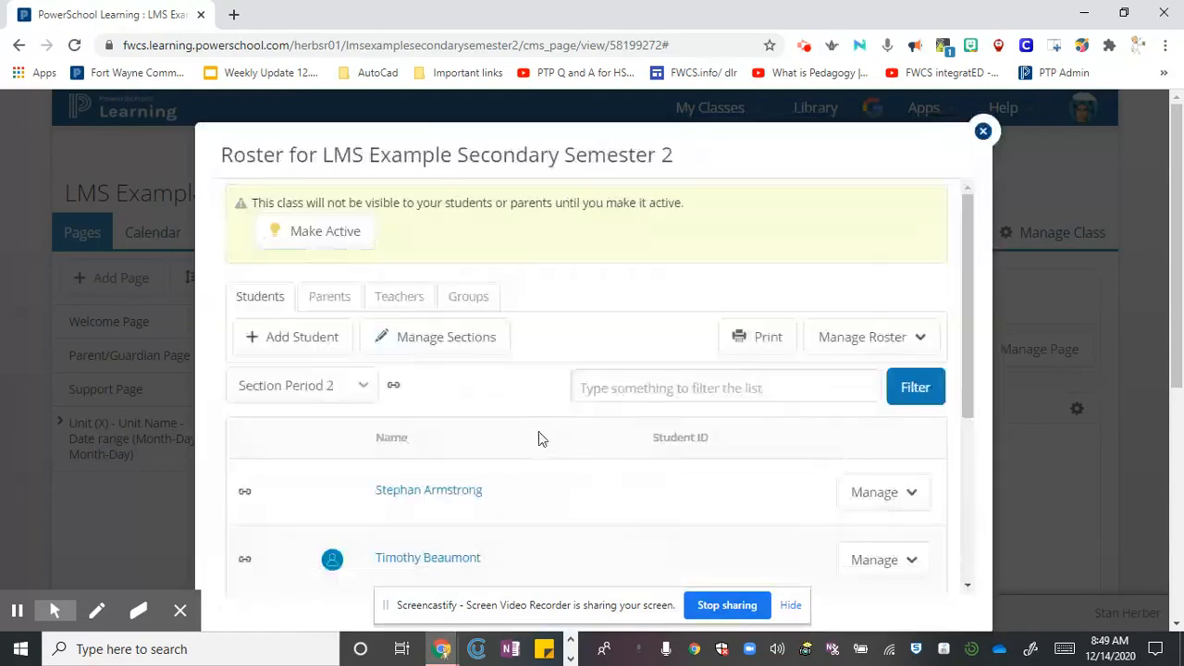
scroll(514, 389, "down", 1)
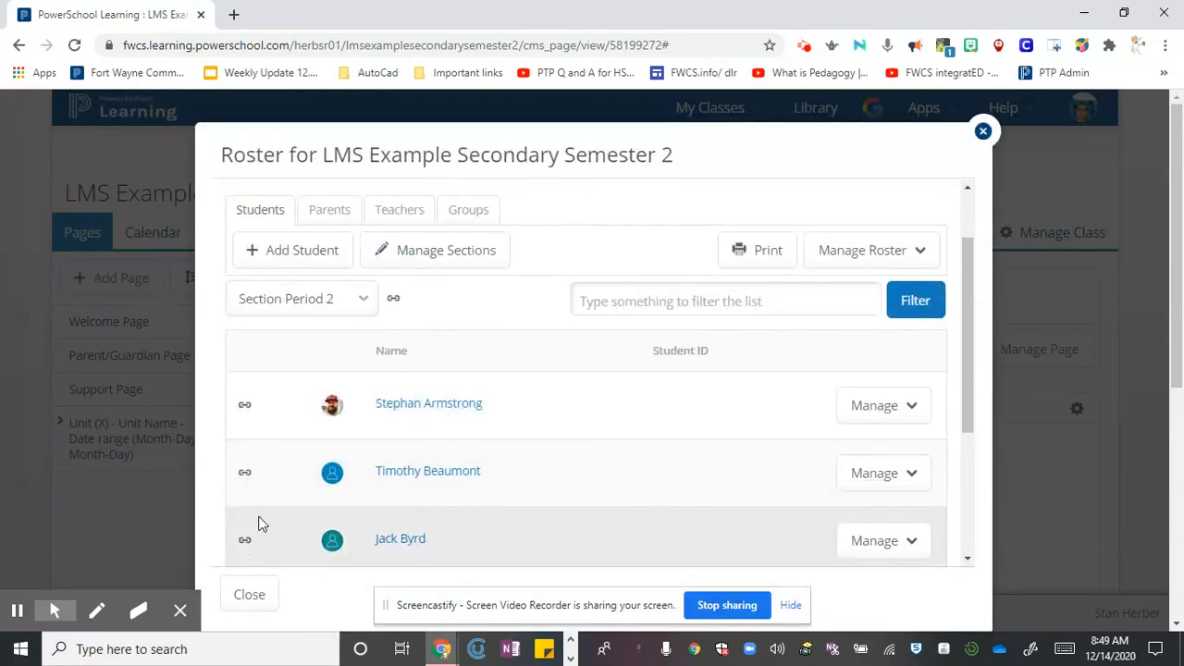
scroll(422, 484, "up", 1)
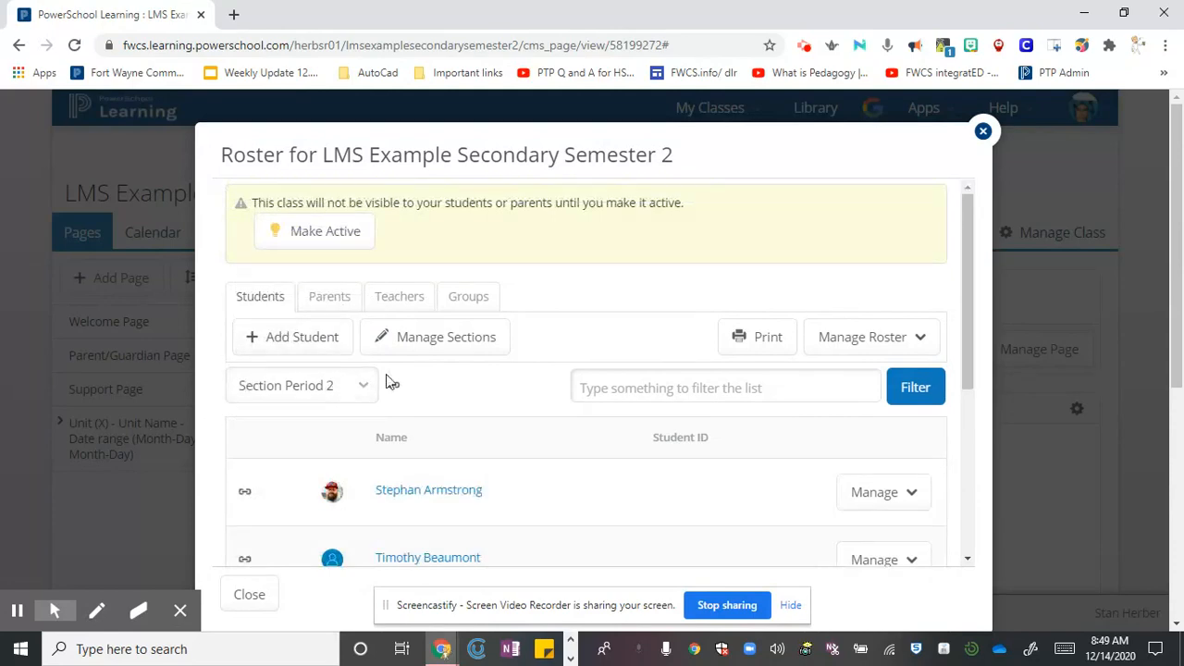
- Start a student import into section Period 6 and search for source classes, listing only the teacher's own classes
left_click(423, 344)
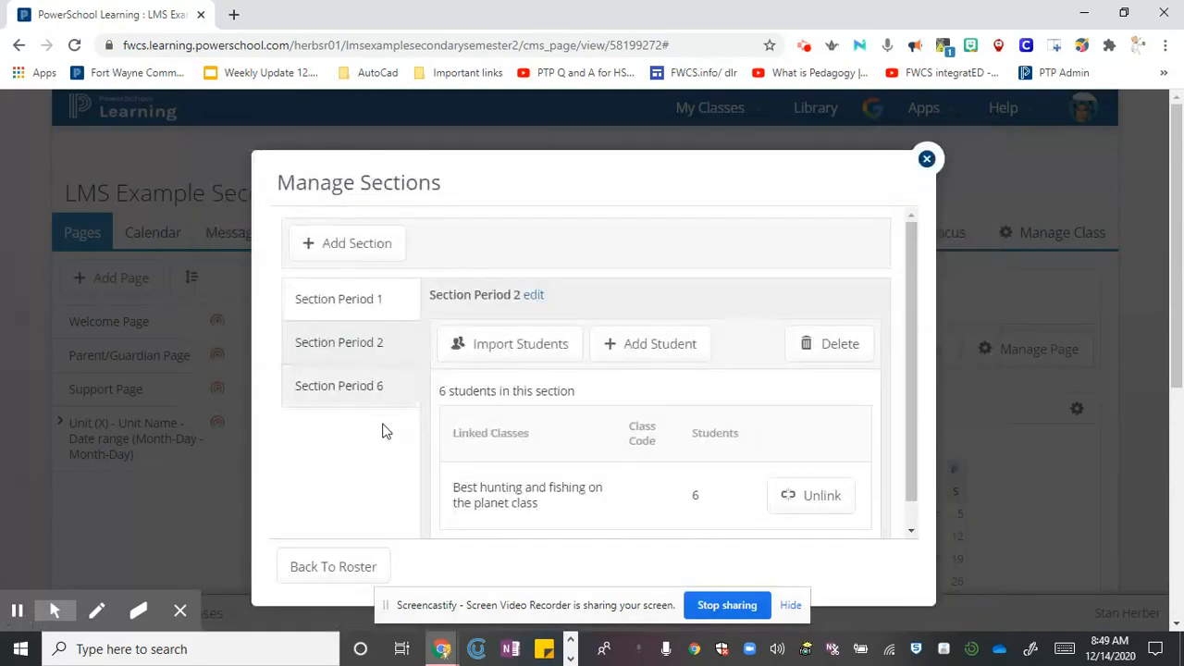
left_click(381, 388)
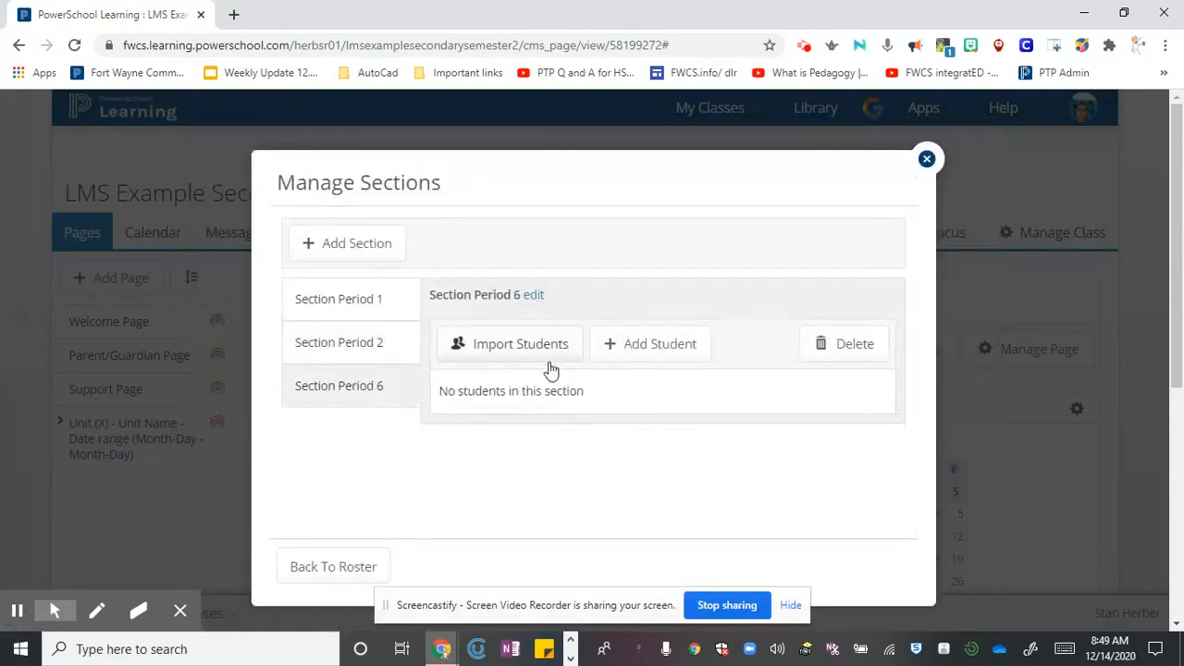
left_click(539, 356)
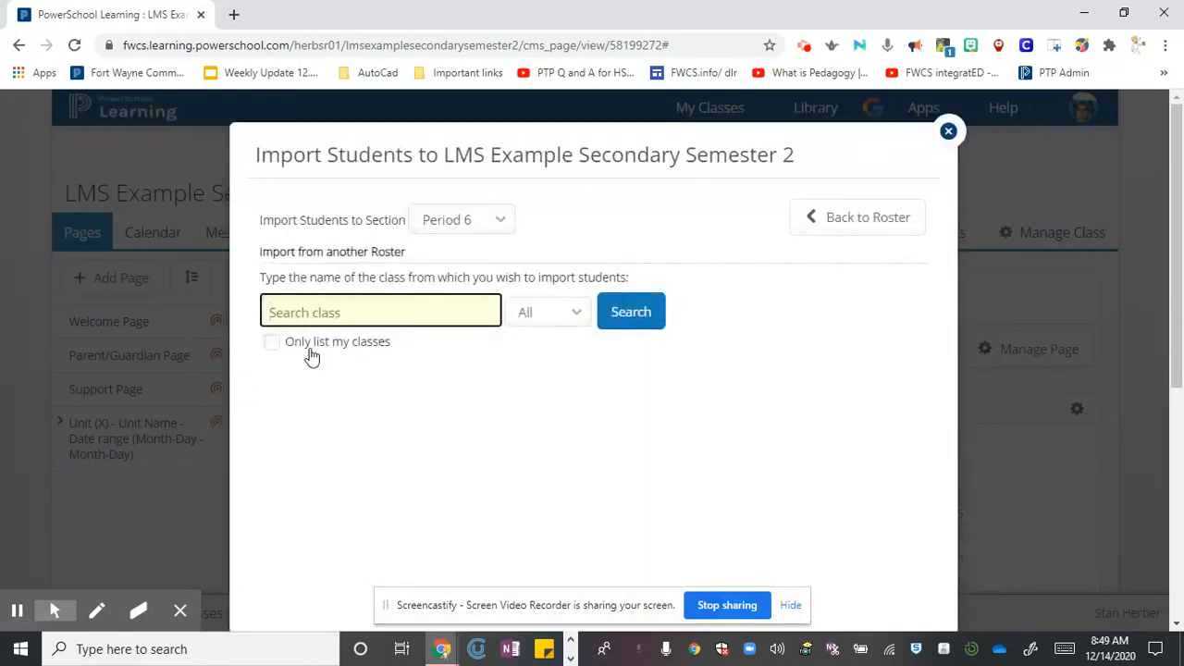
left_click(272, 342)
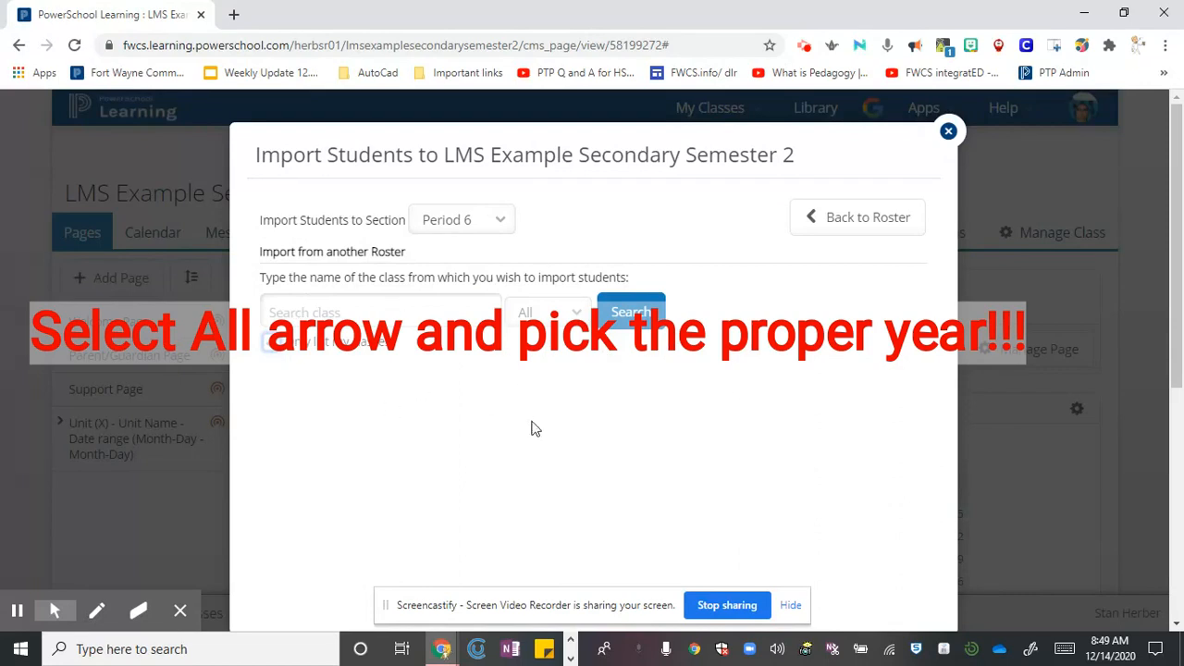
left_click(636, 313)
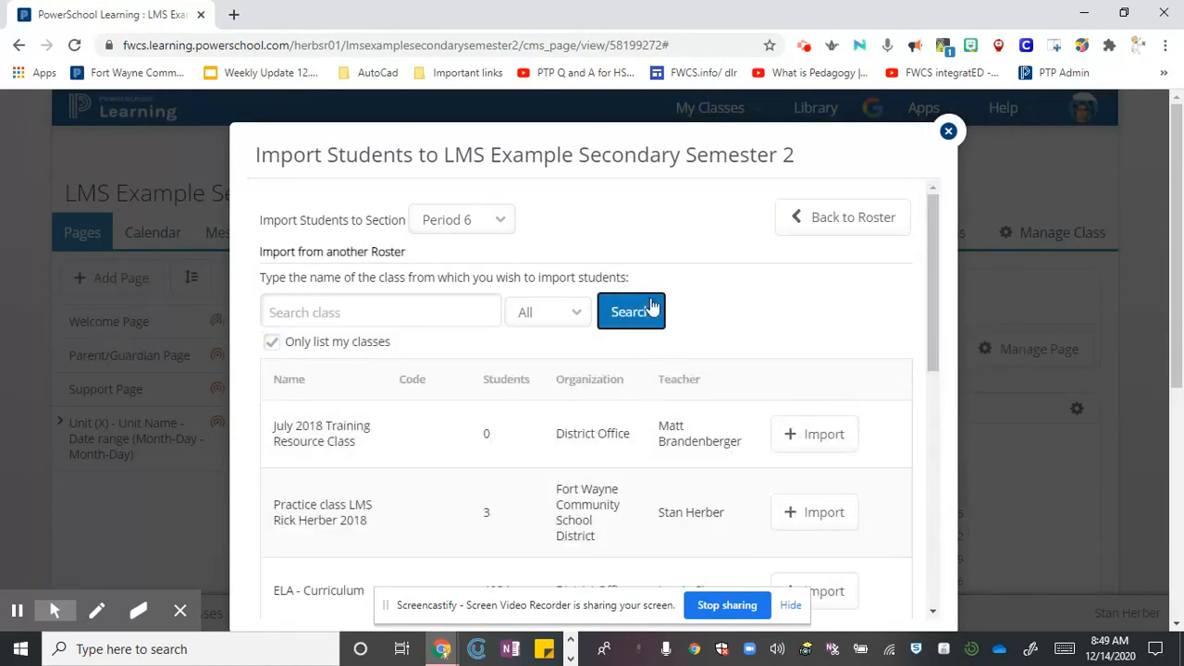
- Link the Washington Center Elementary class roster with code HRMAM04 to section Period 6, import its student, and close the roster
scroll(647, 305, "down", 5)
scroll(649, 294, "down", 3)
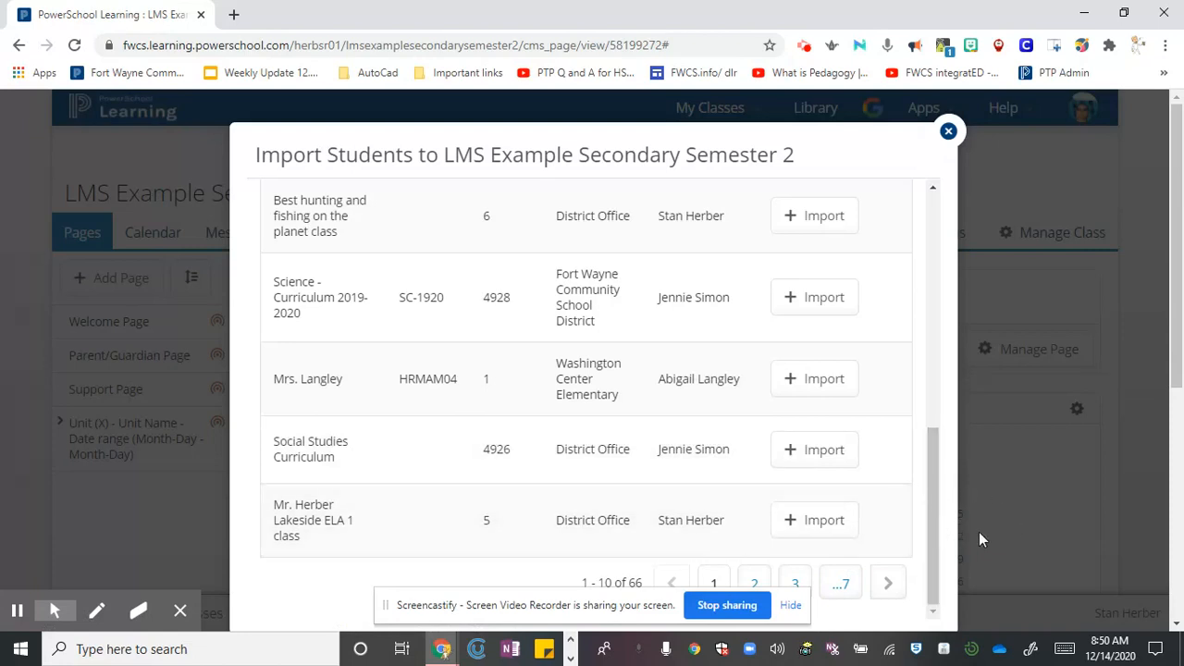
scroll(900, 514, "down", 3)
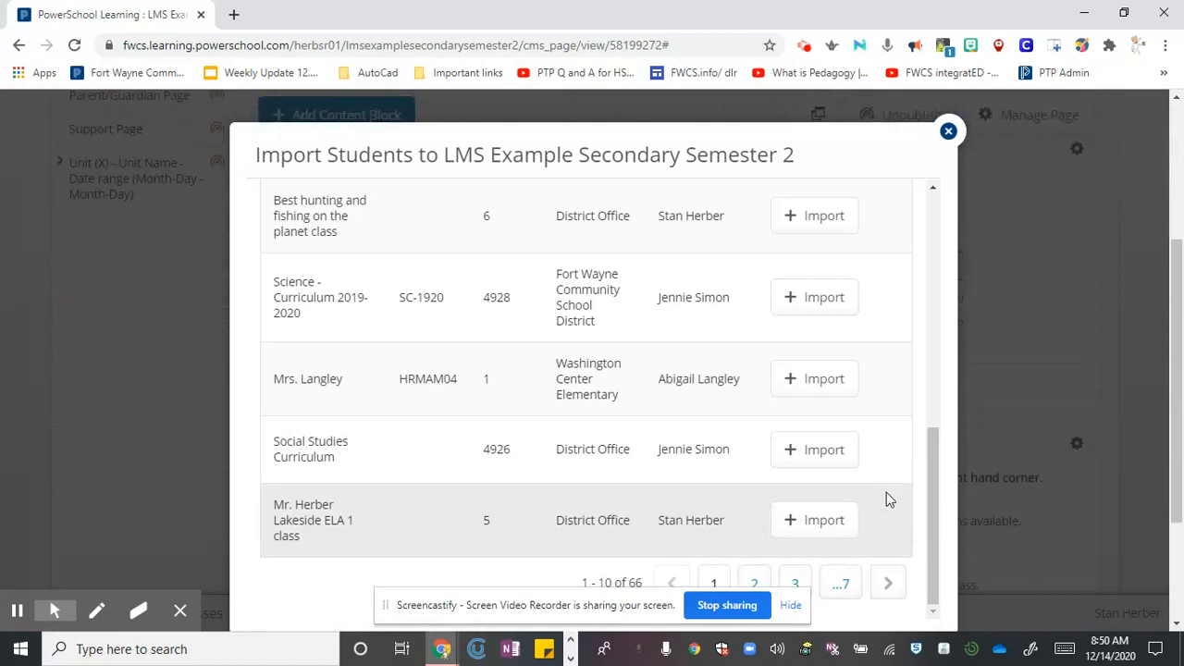
scroll(884, 460, "up", 1)
left_click(819, 469)
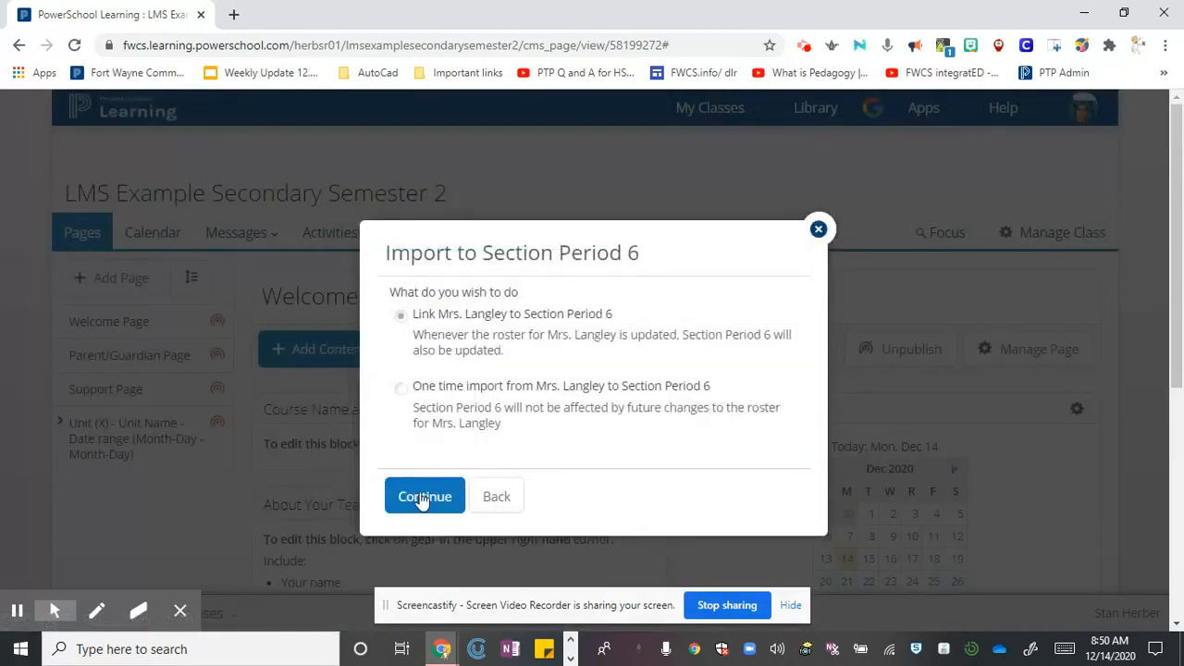
left_click(422, 498)
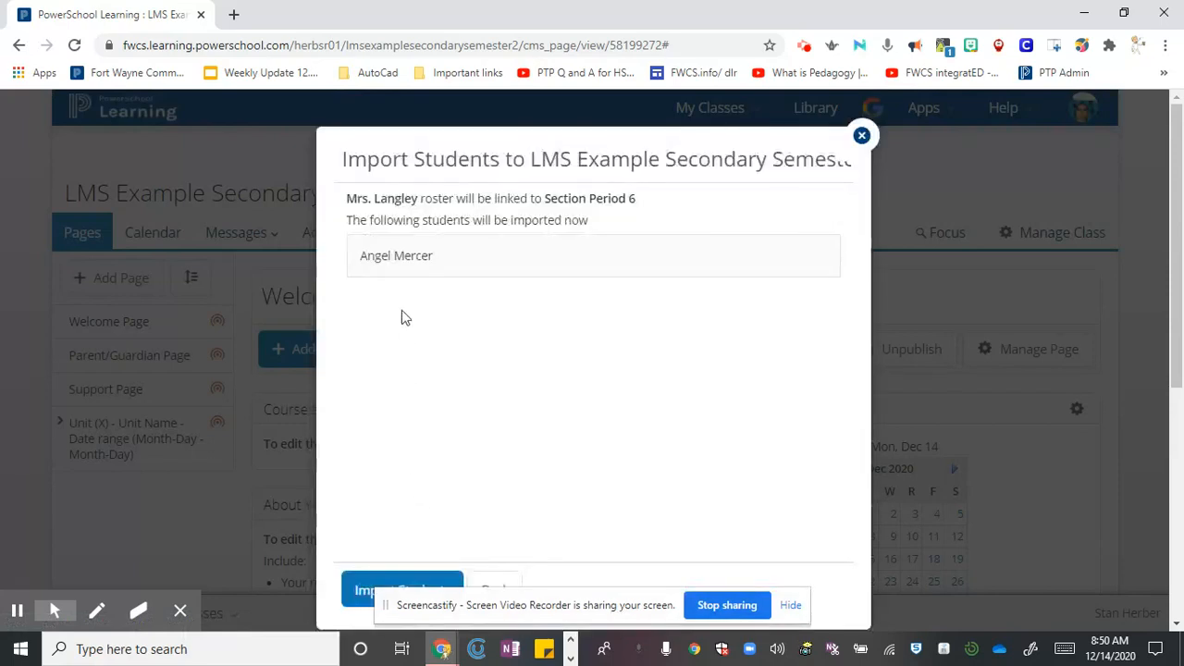
left_click(359, 600)
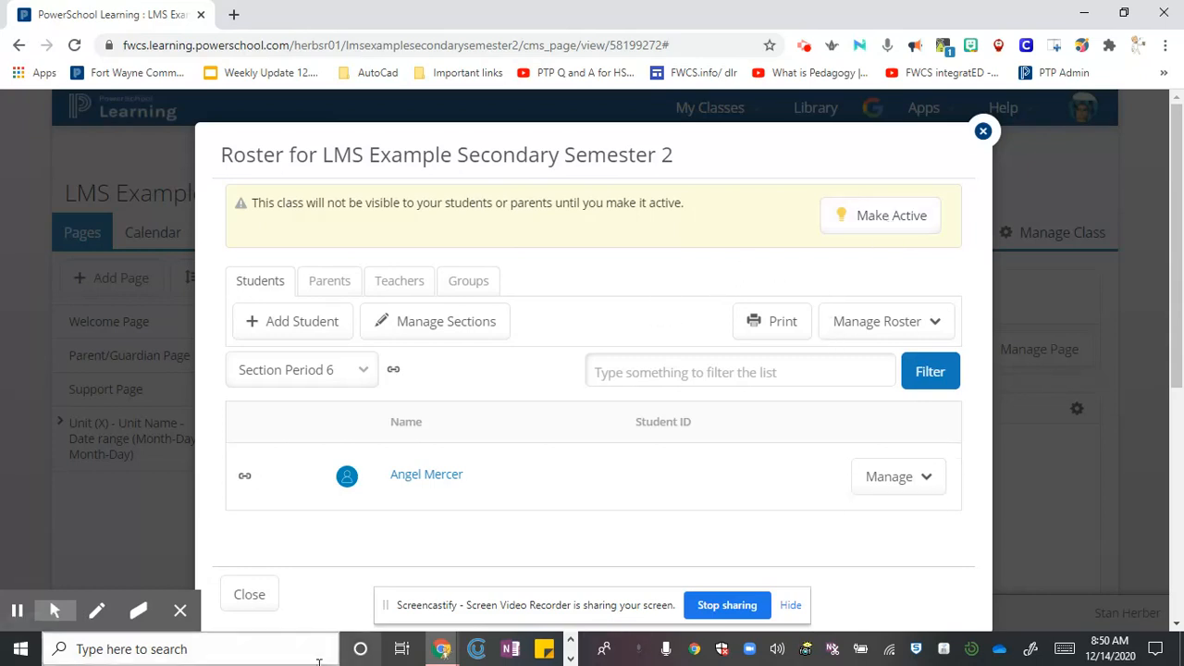
left_click(248, 597)
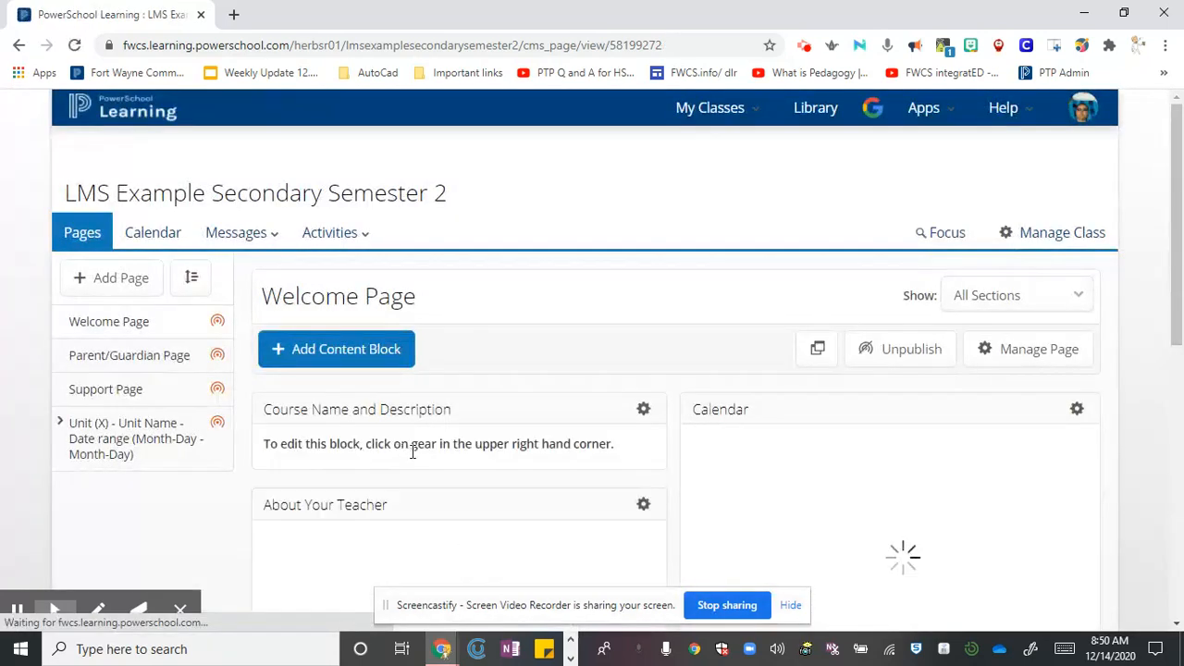
left_click(1060, 236)
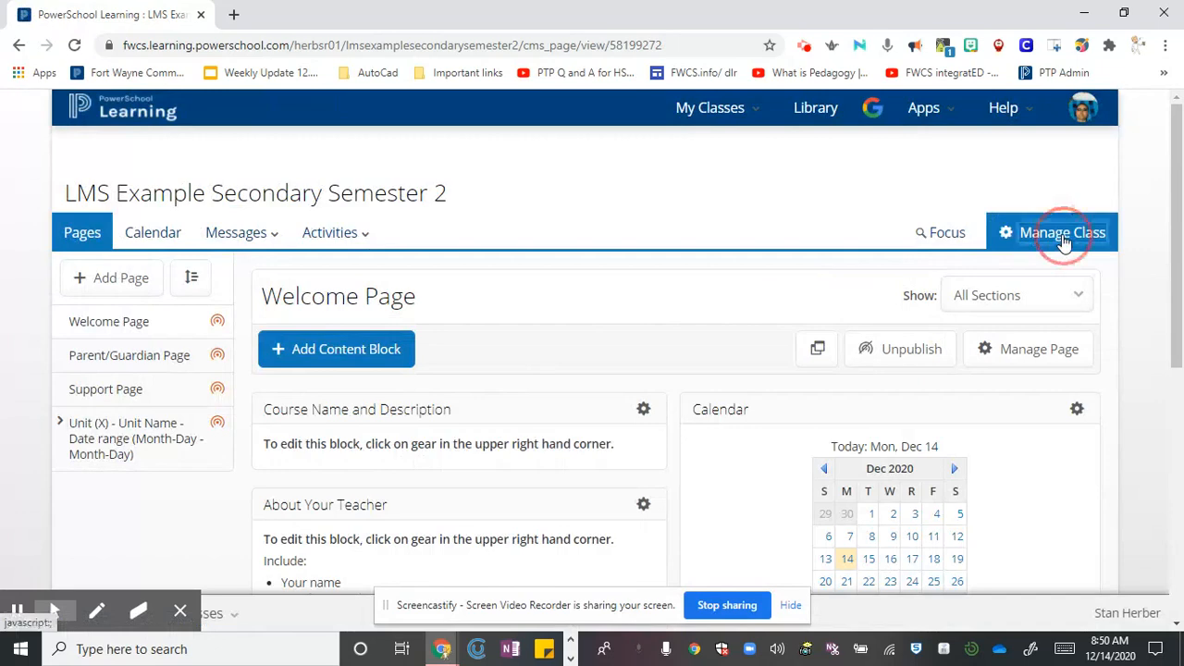
scroll(1074, 278, "down", 3)
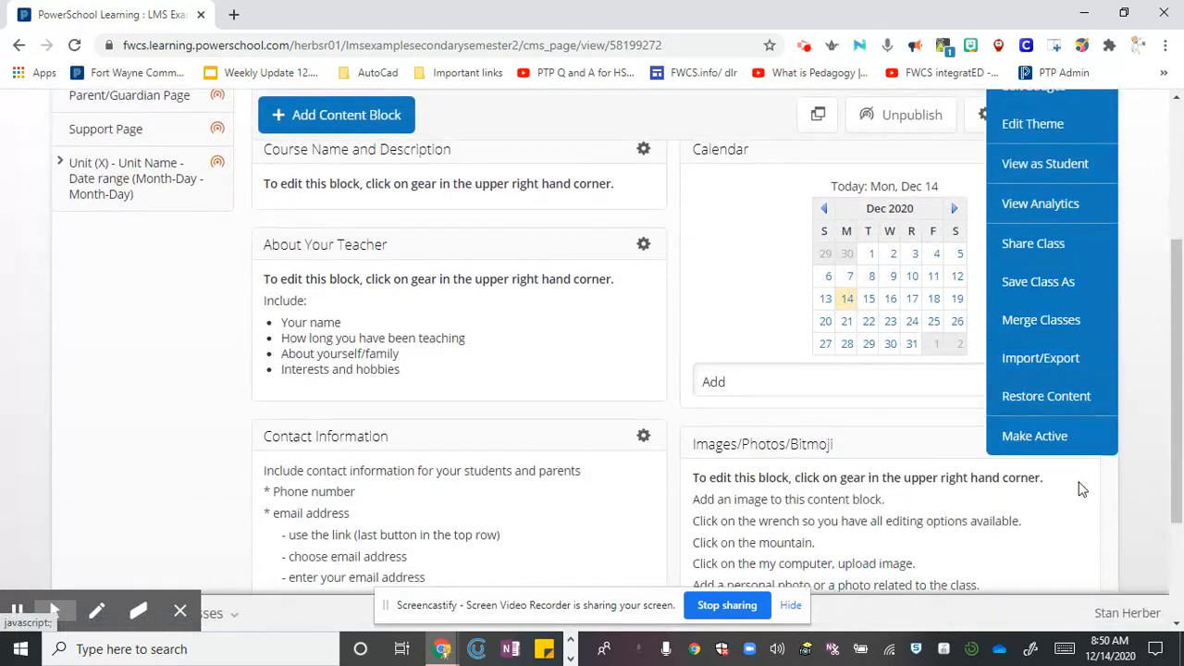
left_click(1038, 443)
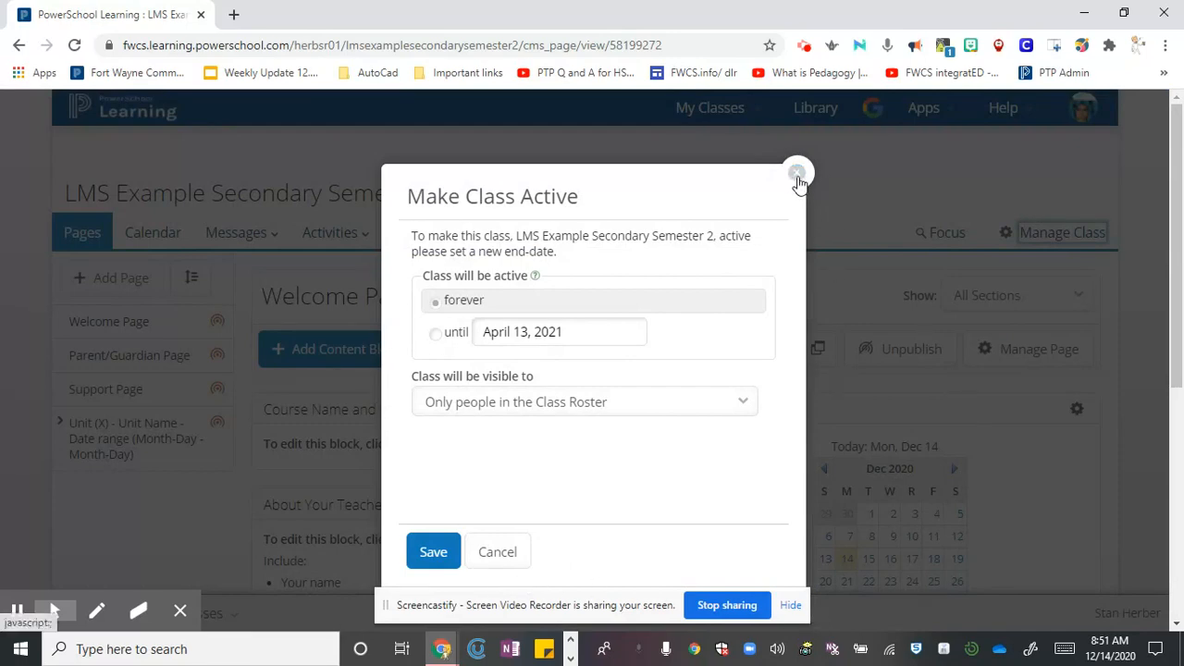
left_click(498, 555)
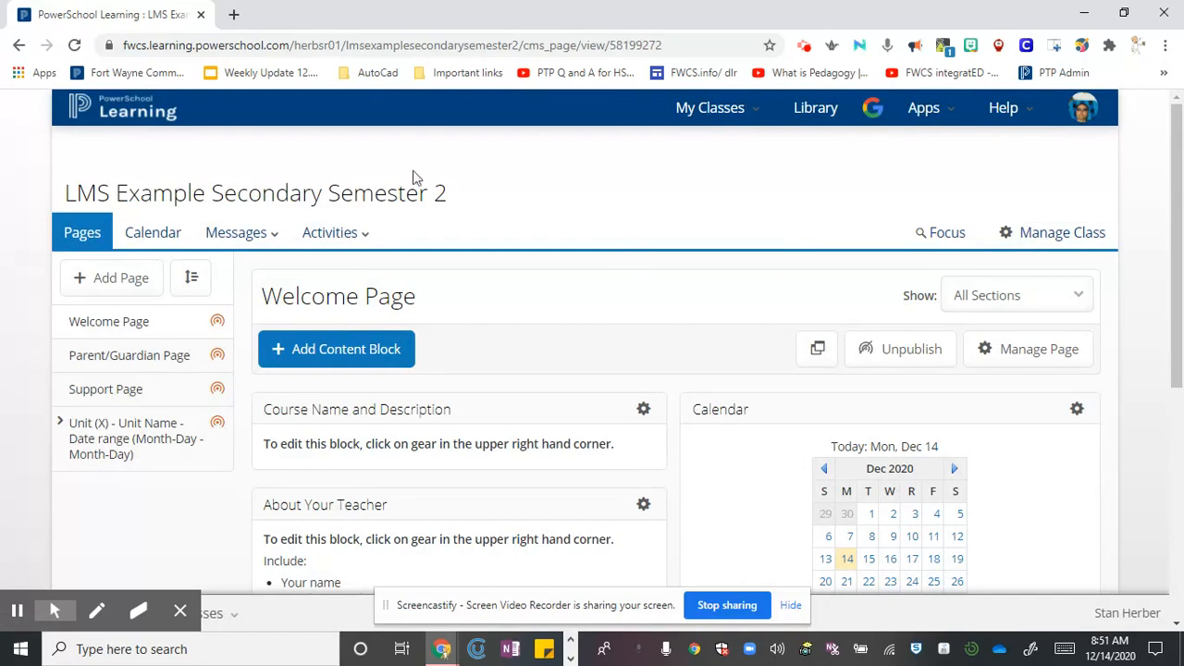
- Open the teacher's full class list from the portal, check the active classes, and show the inactive ones
left_click(120, 112)
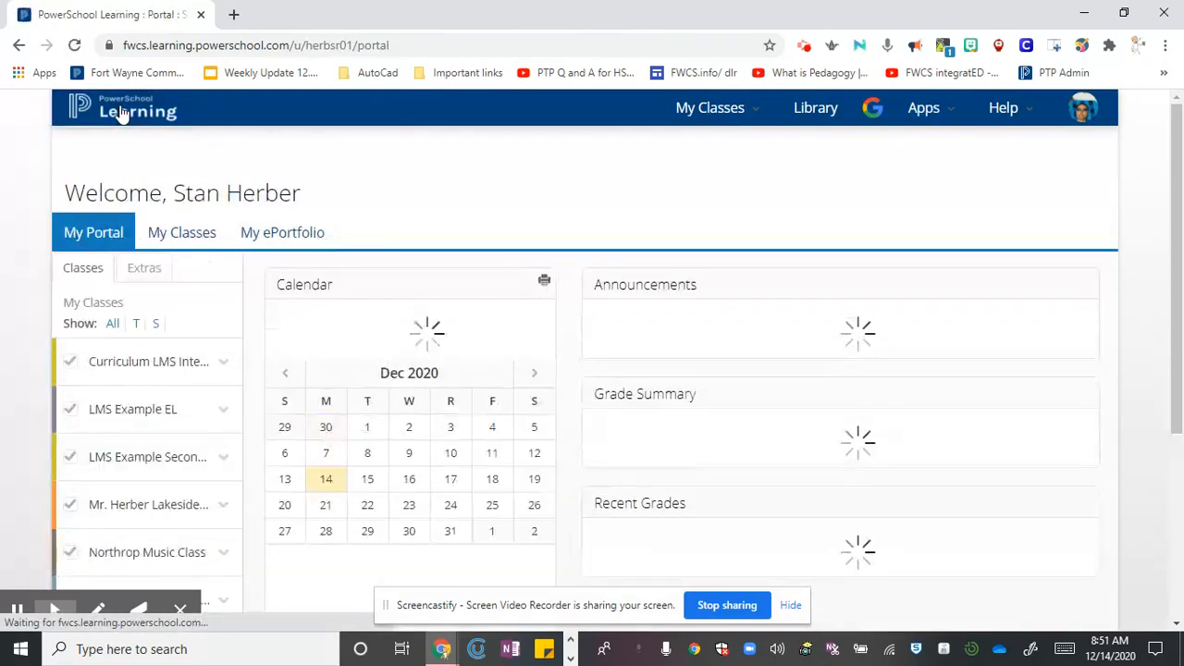
left_click(190, 237)
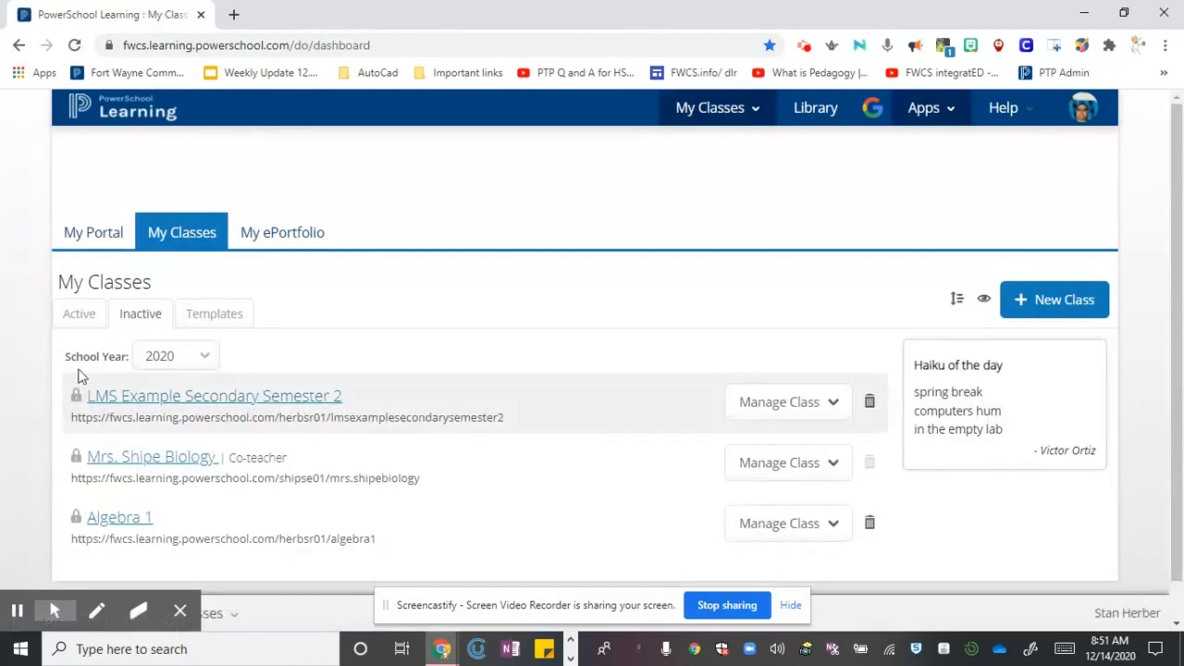
left_click(81, 316)
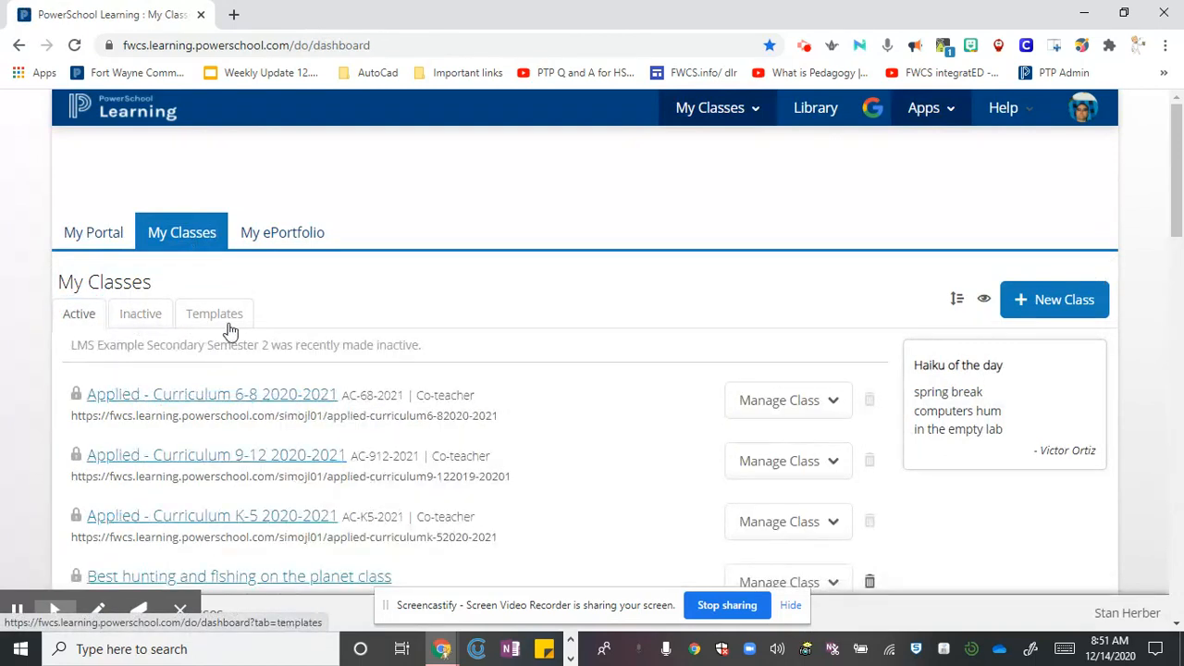
left_click(146, 316)
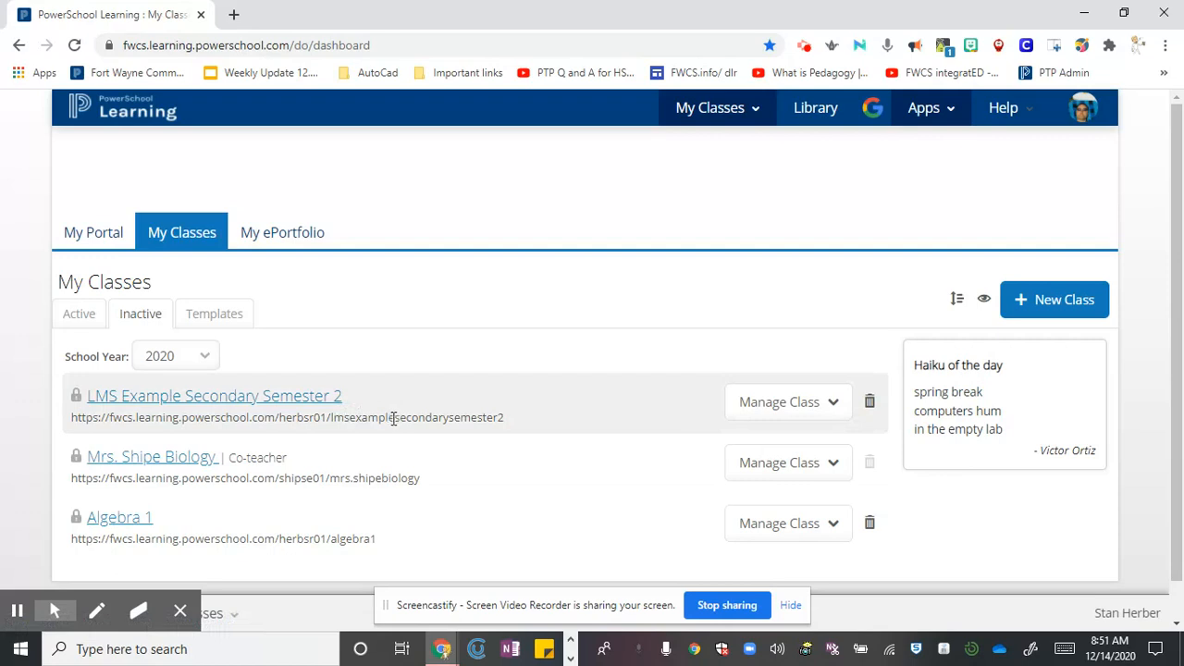
- Make the LMS Example Secondary Semester 2 class active until June 13, 2021, and save the setting
left_click(833, 404)
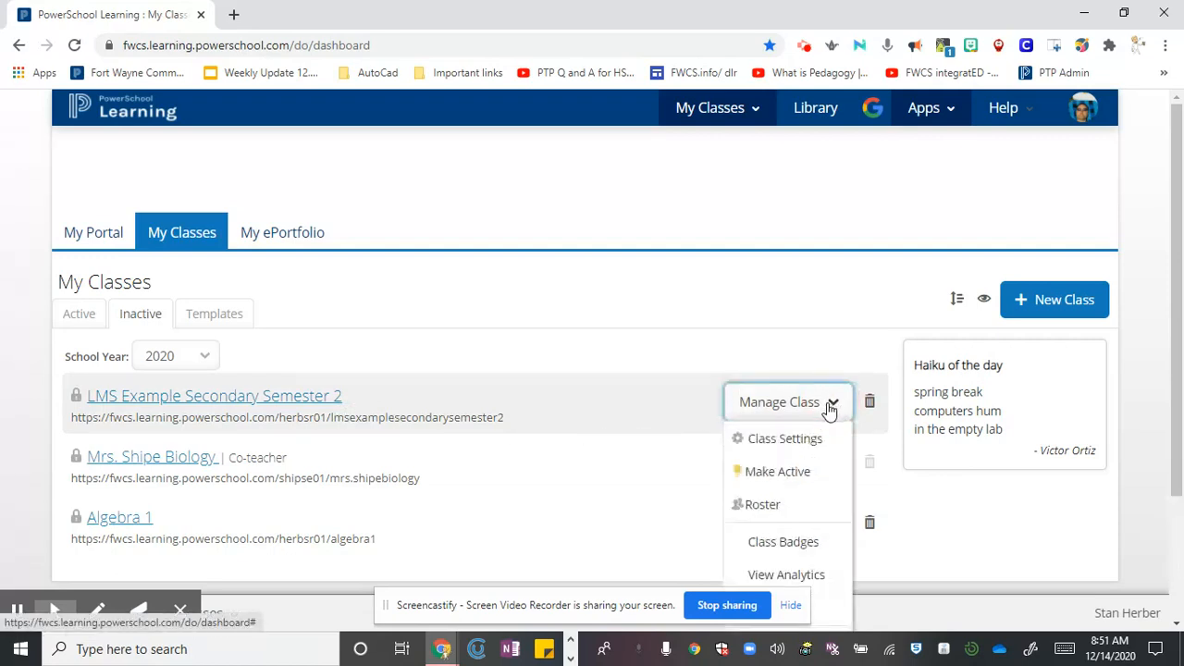
left_click(782, 474)
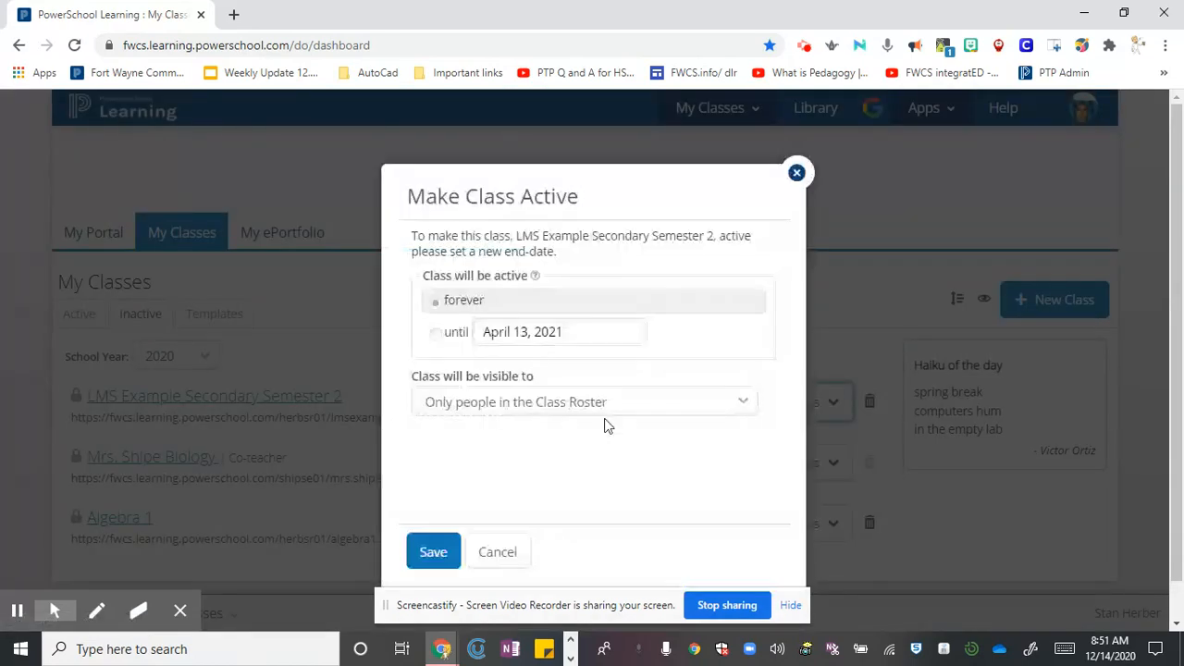
left_click(444, 338)
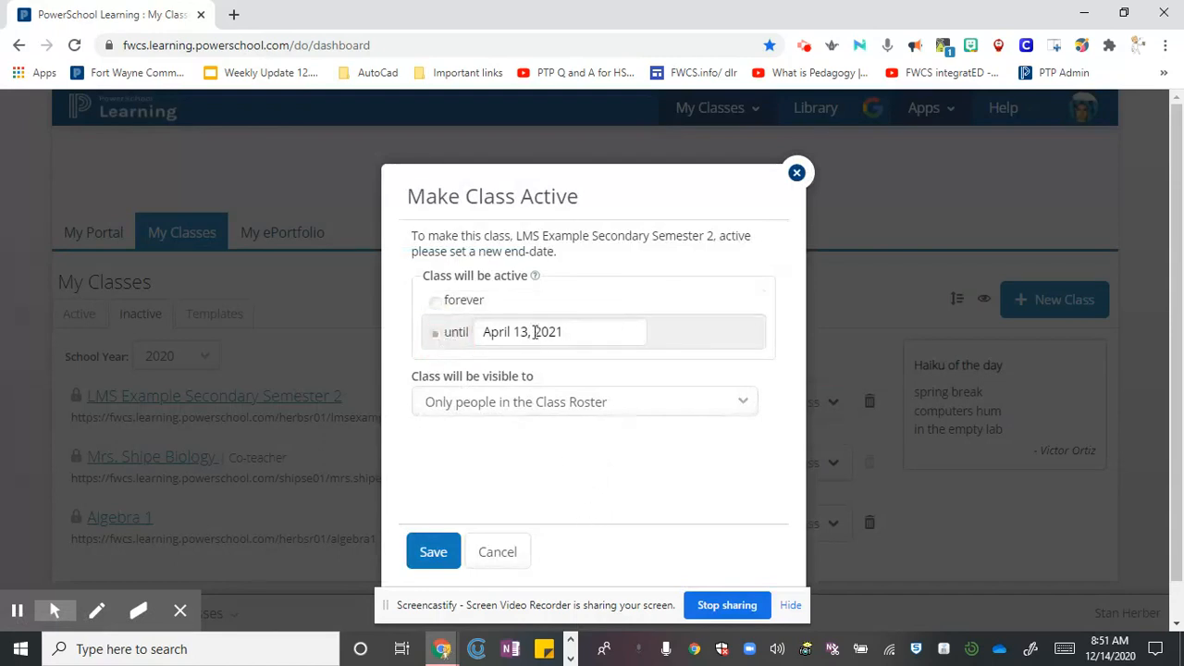
left_click(514, 332)
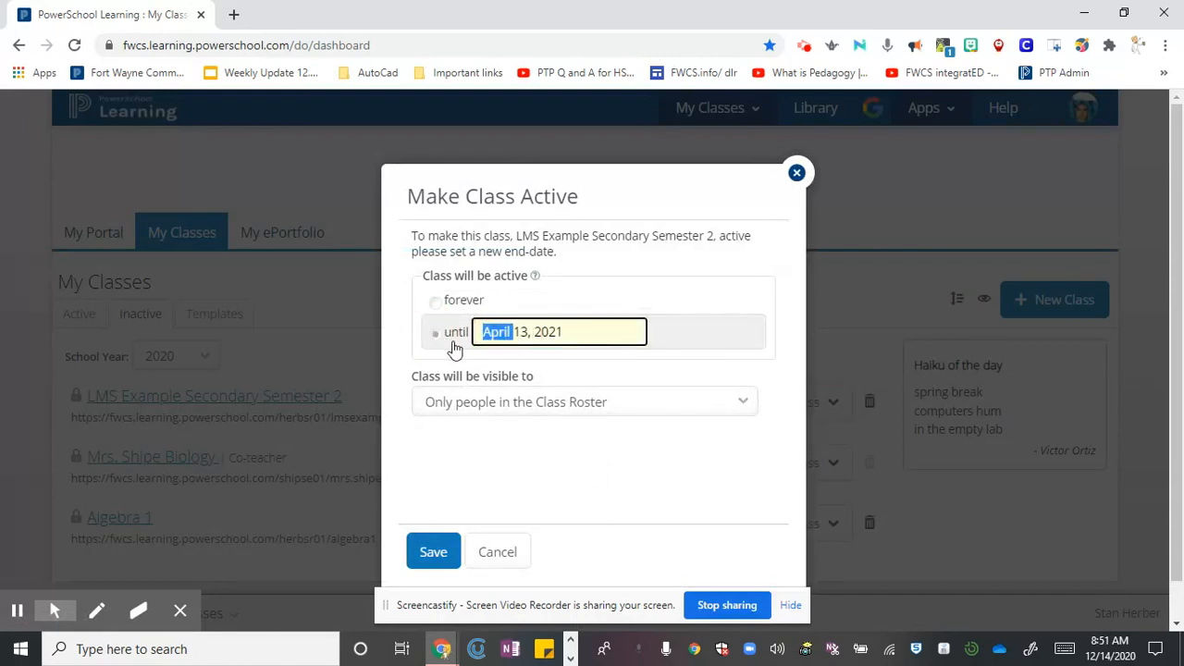
type("Jue")
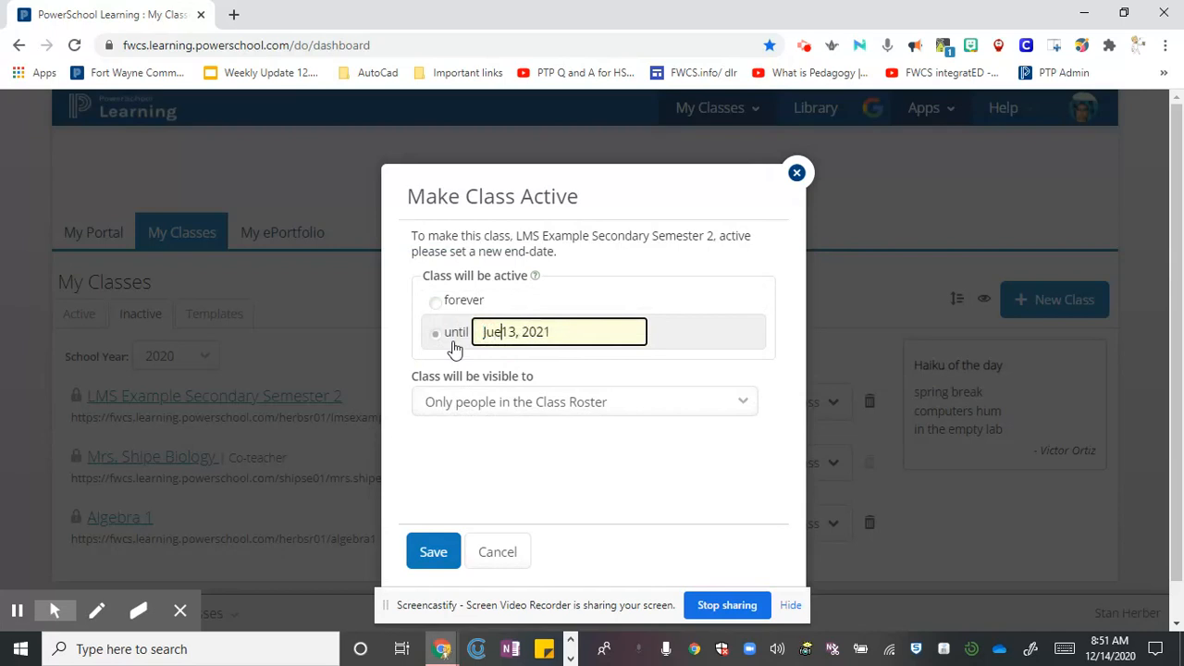
key("BackSpace")
type("ne")
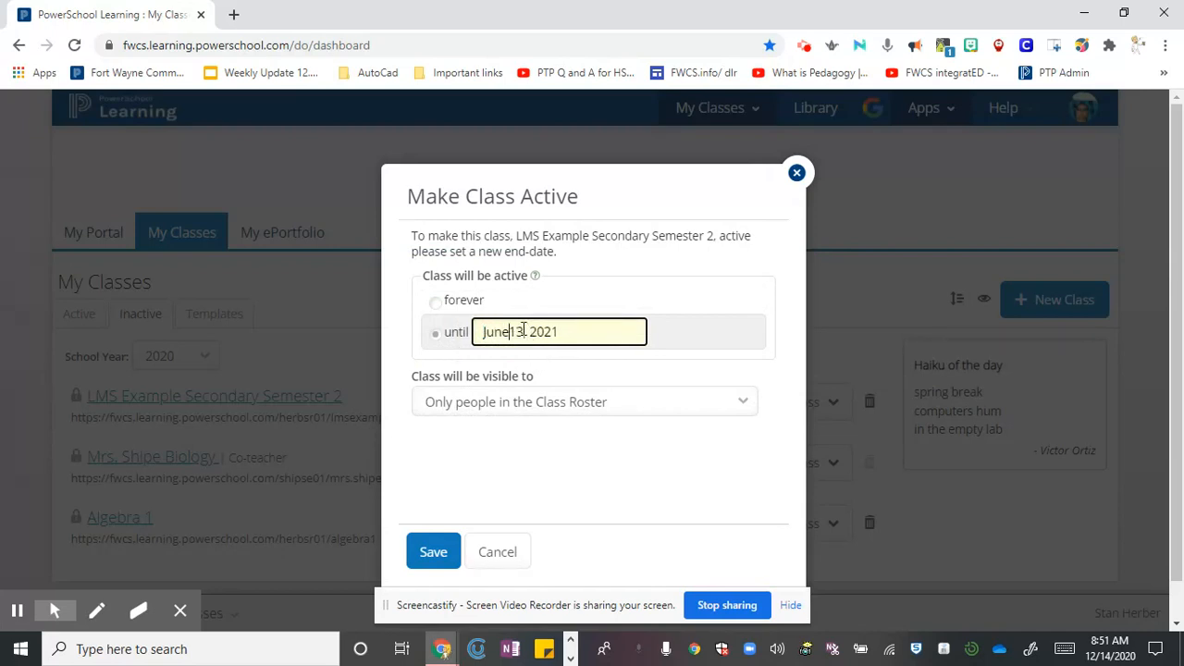
left_click(428, 552)
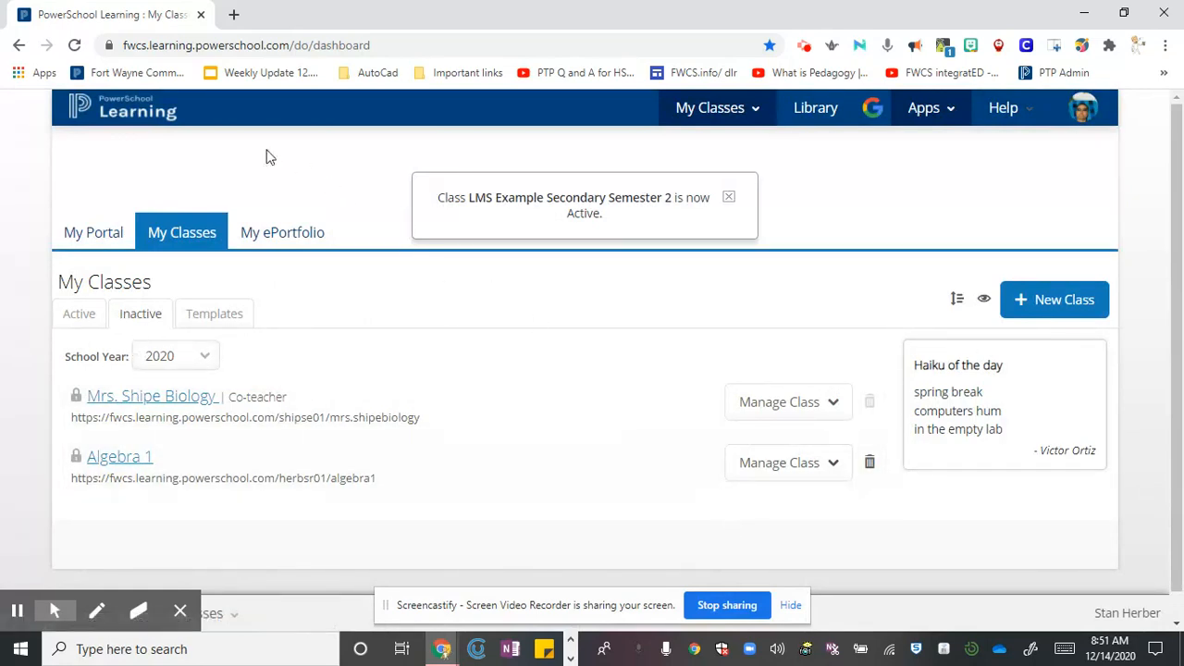
- Return to the portal and open the LMS Example Secondary Semester 2 class from the class list
left_click(129, 114)
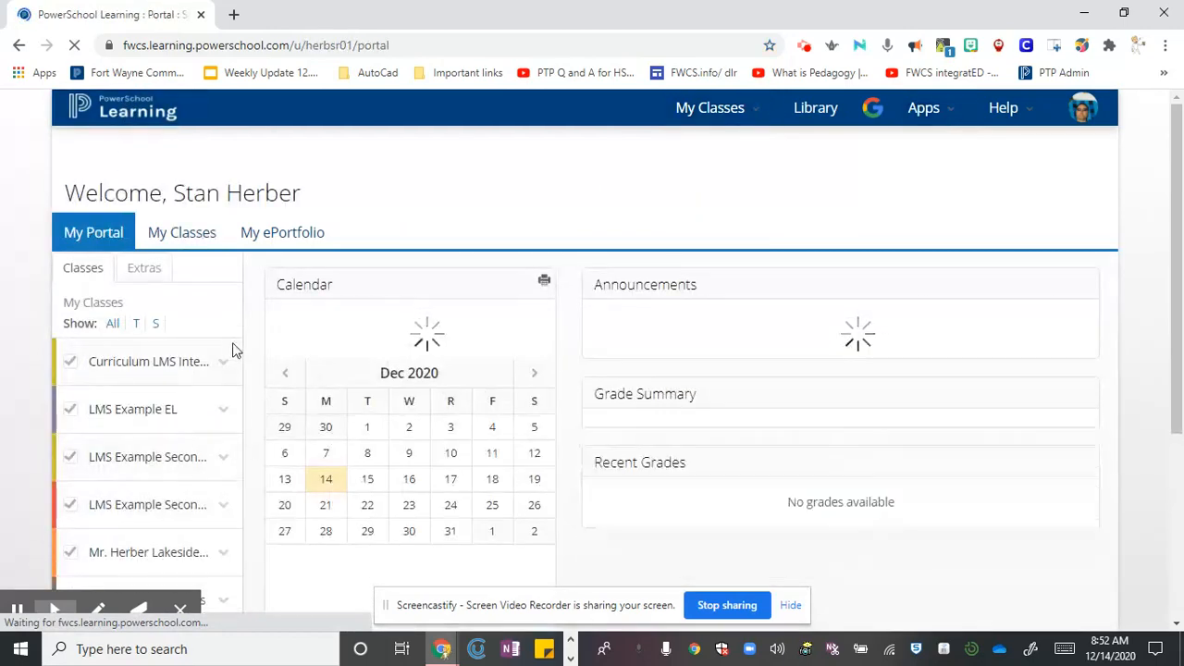
scroll(227, 347, "down", 2)
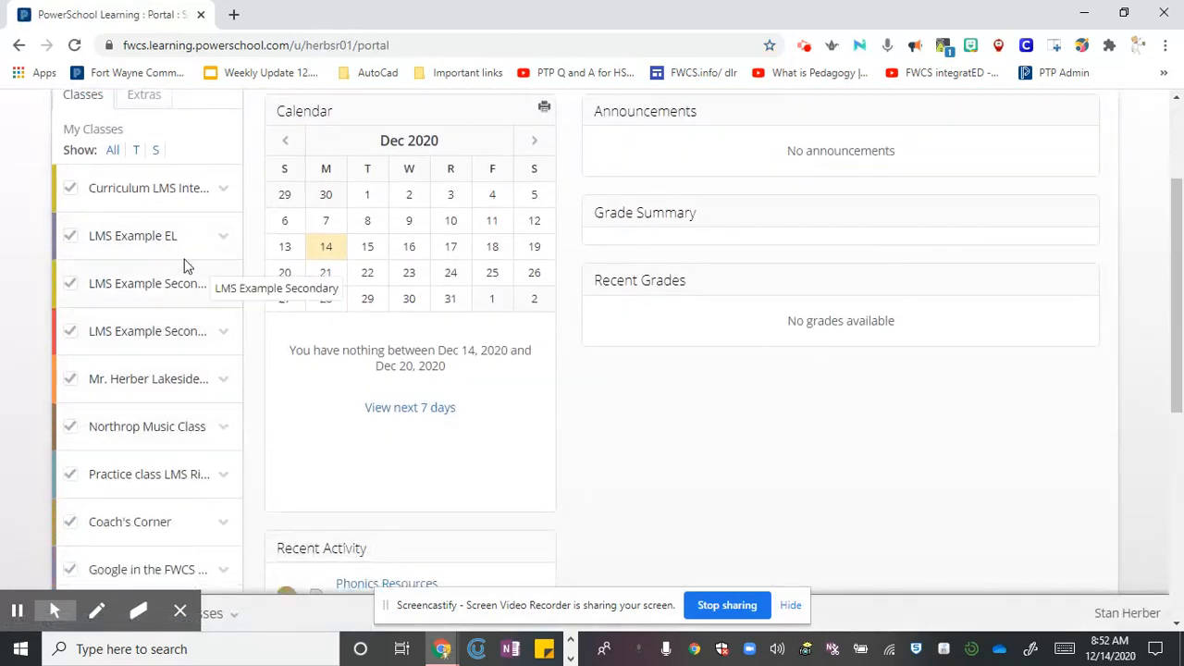
left_click(174, 338)
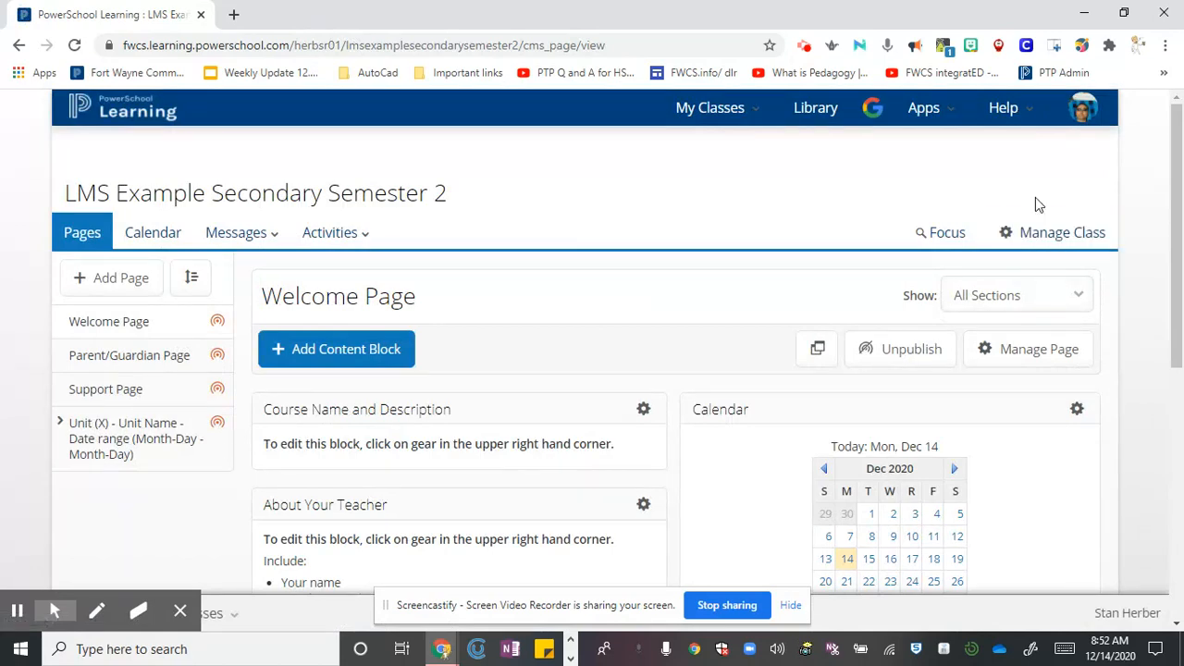
- Apply the Holiday Cheer theme from the PowerSchool Learning themes to the LMS Example Secondary Semester 2 class
left_click(1040, 236)
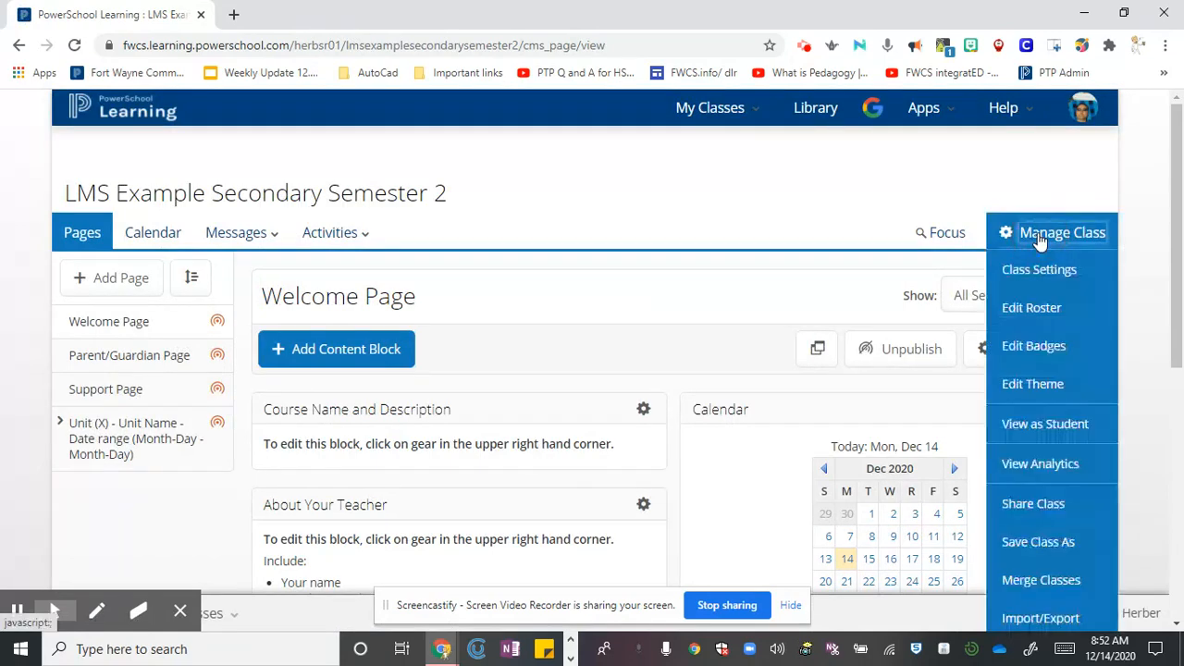
left_click(1040, 385)
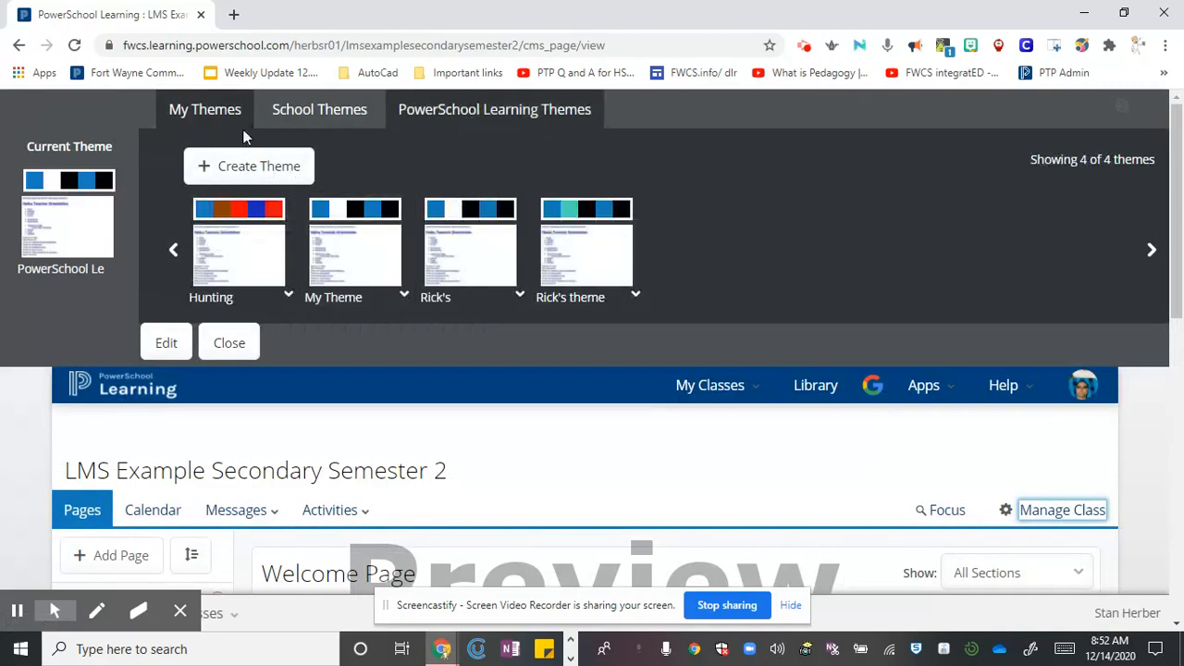
left_click(487, 111)
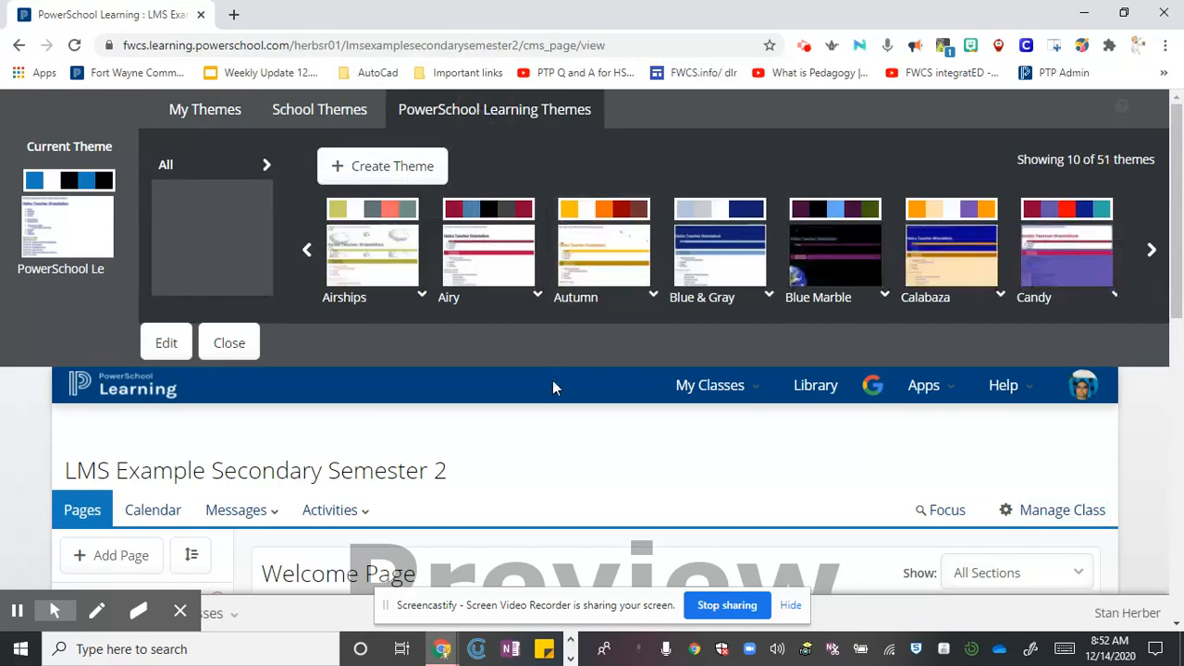
left_click(1150, 252)
left_click(1150, 252)
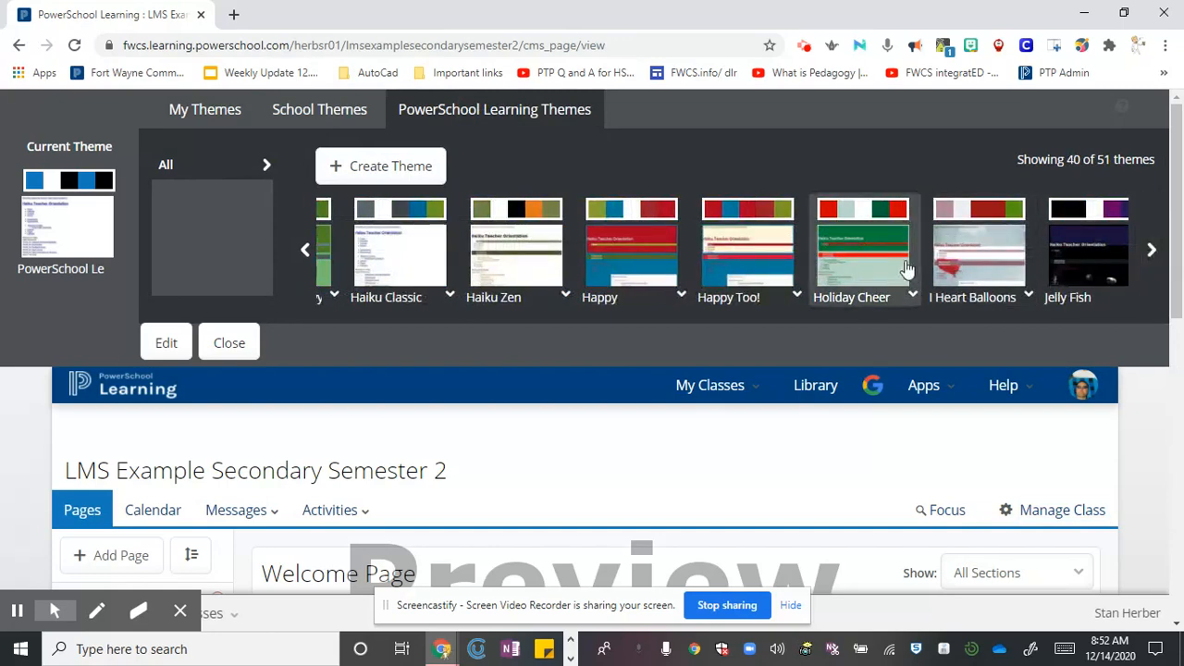
left_click(863, 241)
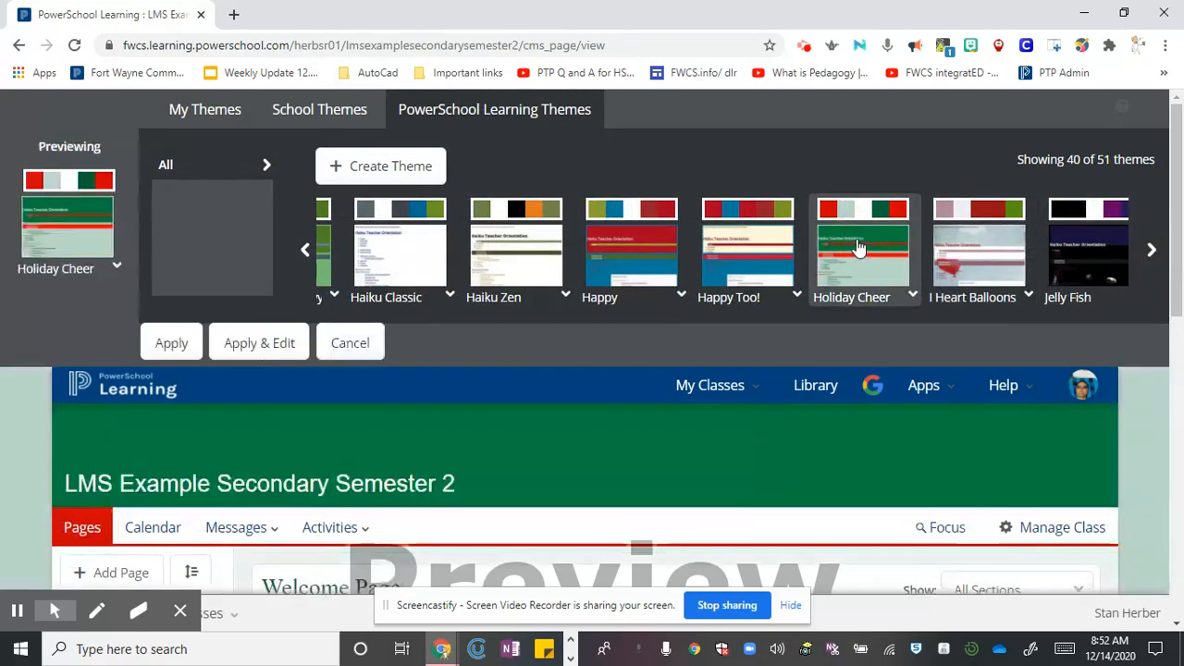
left_click(177, 351)
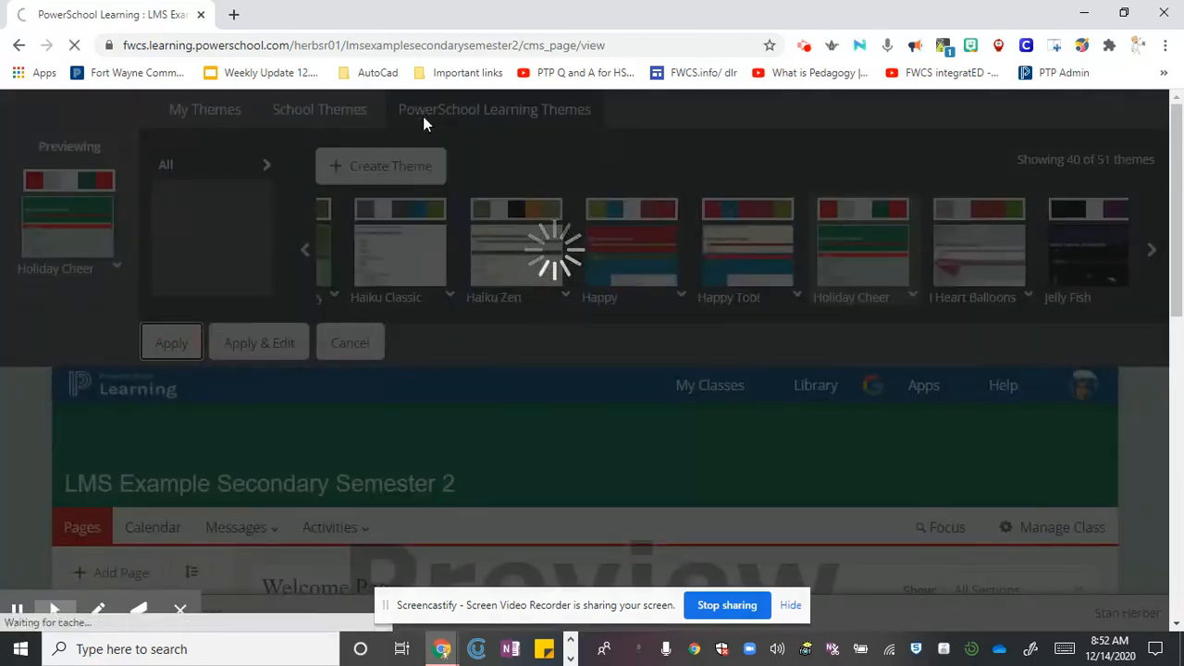